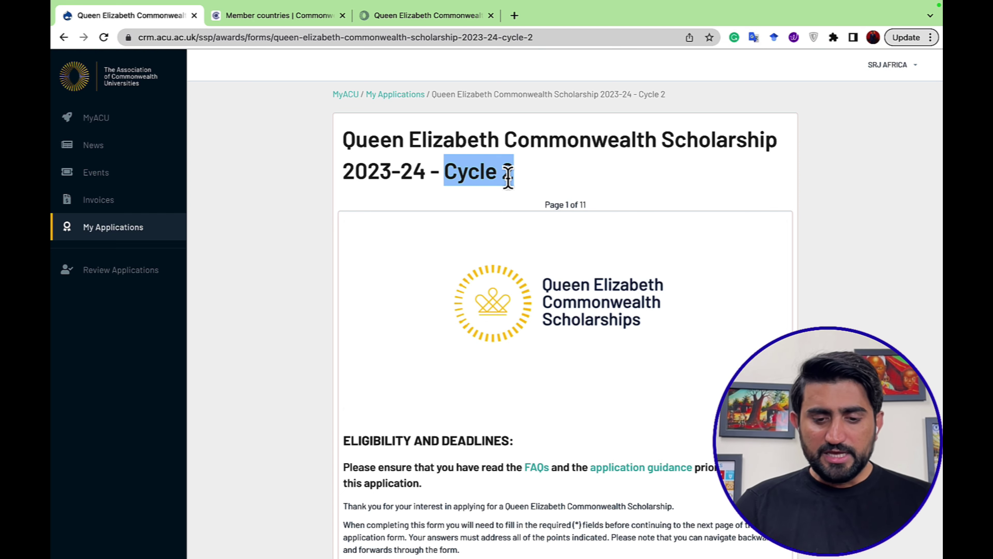
- Review the eligibility requirements and deadlines on page 1 of the scholarship application and continue to page 2
scroll(571, 375, down, 5)
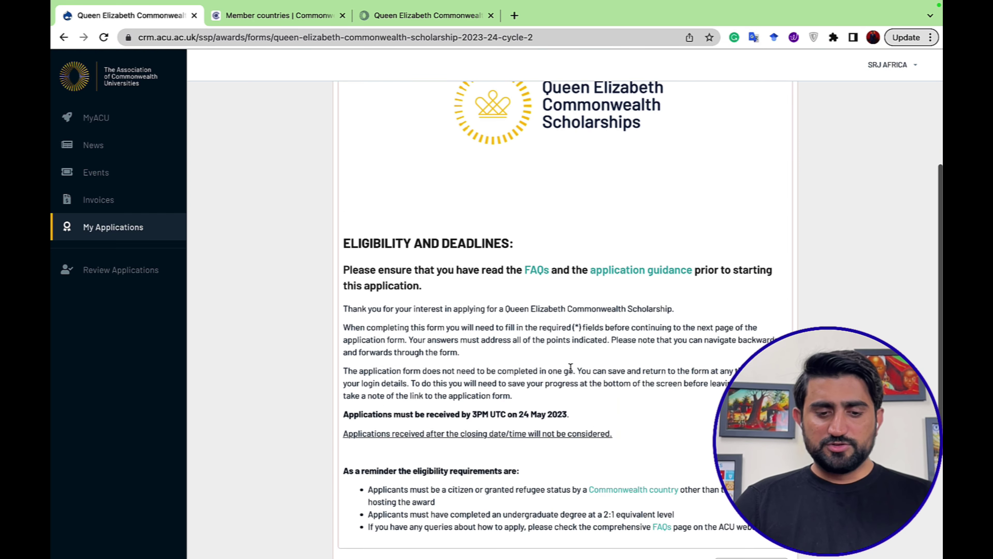
scroll(571, 368, down, 3)
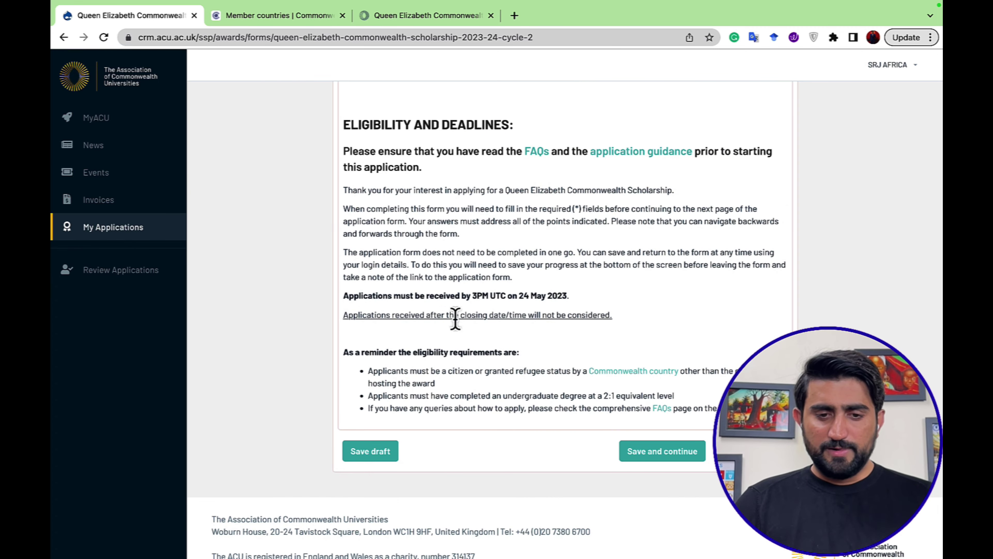
scroll(457, 329, up, 4)
scroll(456, 319, down, 4)
scroll(451, 317, up, 5)
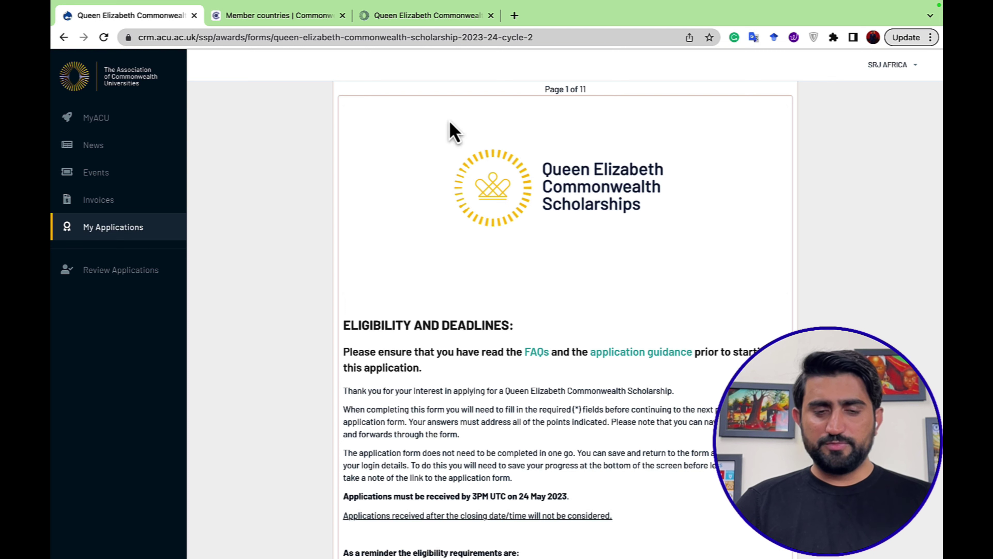
scroll(416, 224, down, 4)
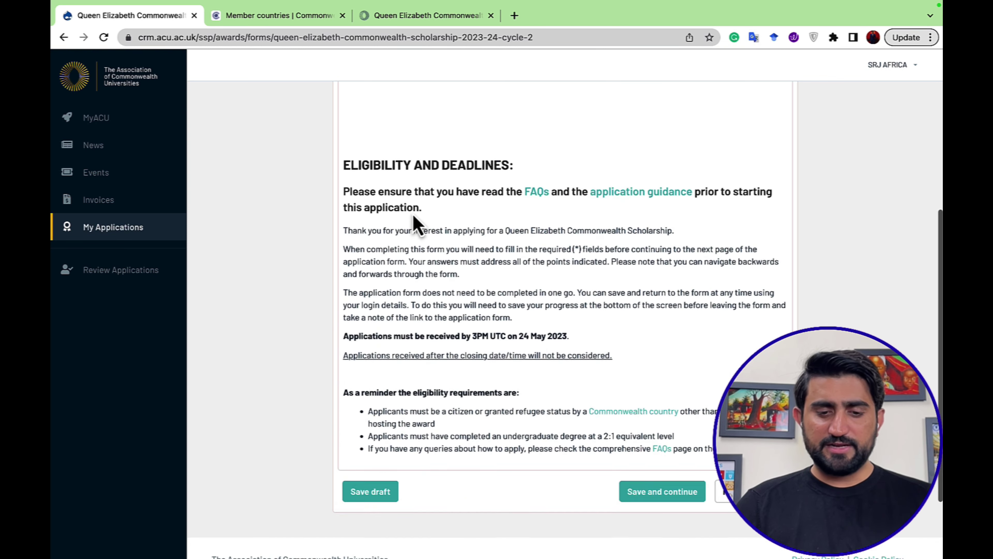
scroll(415, 224, down, 1)
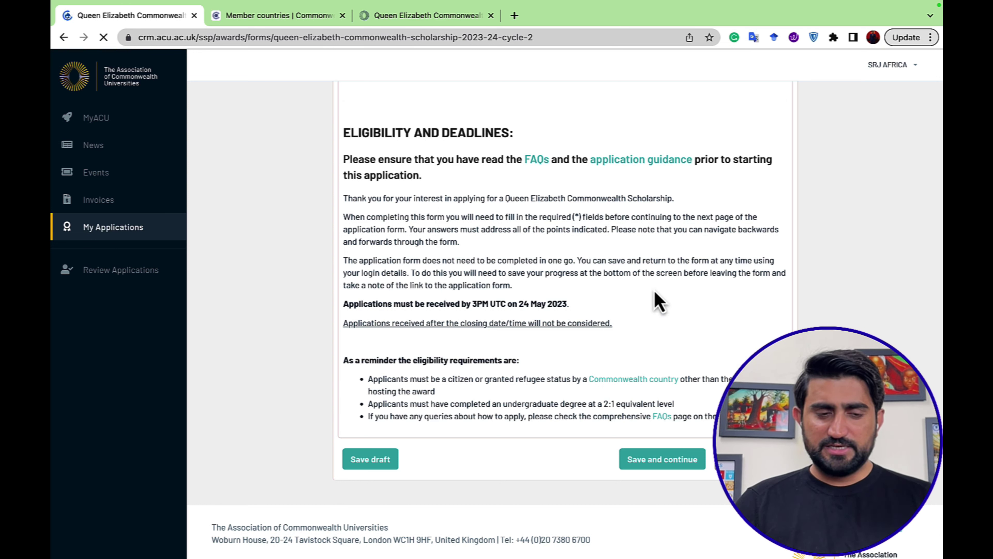
- Review the nationality and undergraduate degree eligibility questions on page 2, answering No to dual nationality
scroll(658, 301, down, 2)
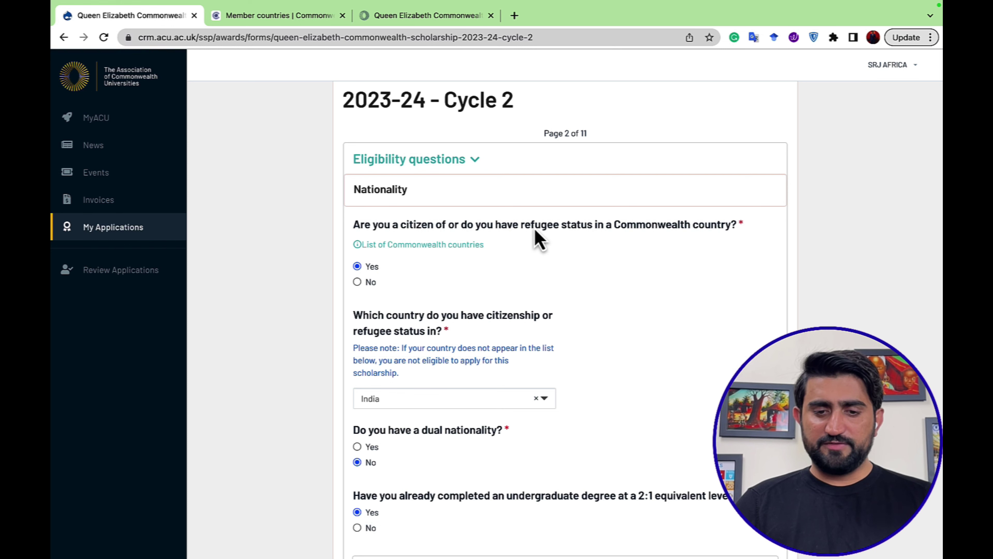
scroll(360, 278, down, 1)
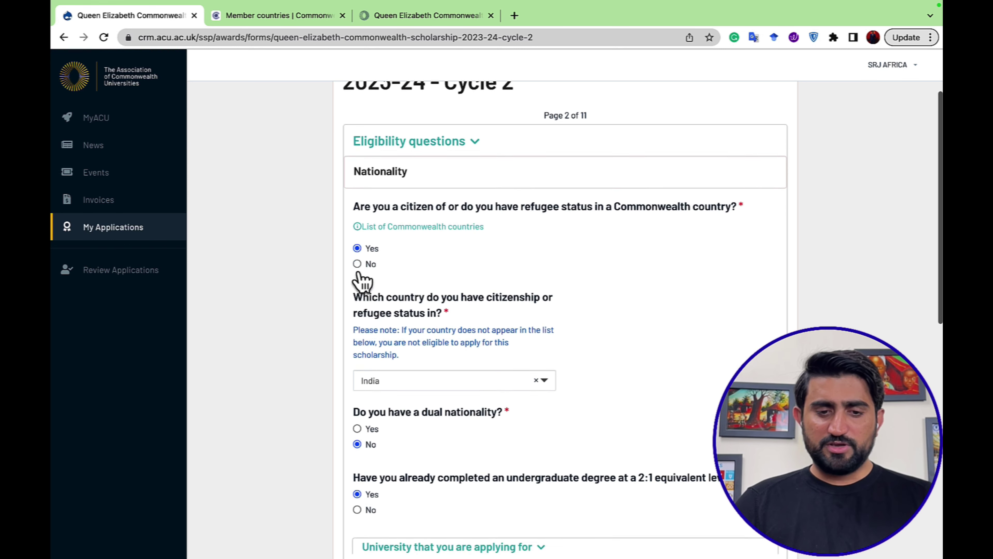
scroll(344, 271, down, 2)
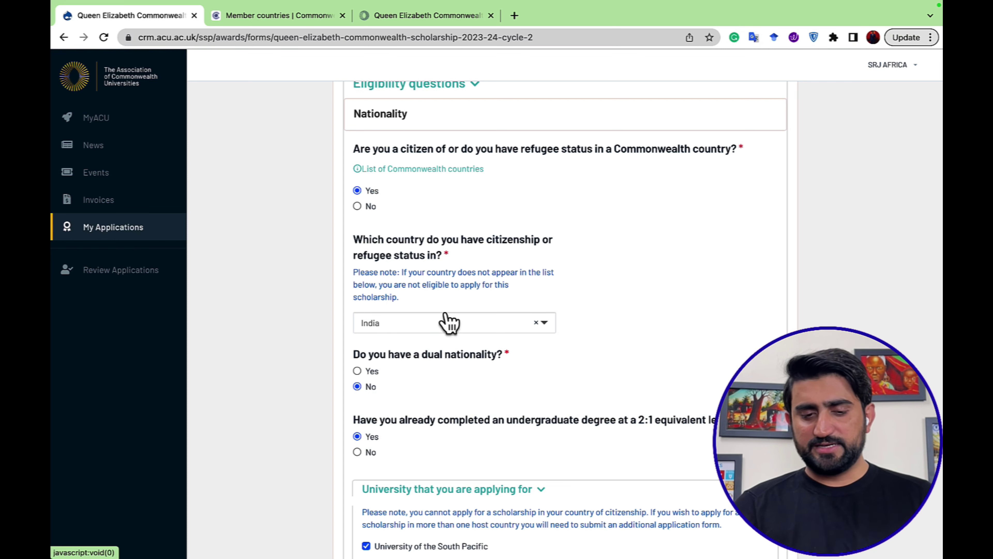
scroll(450, 323, down, 2)
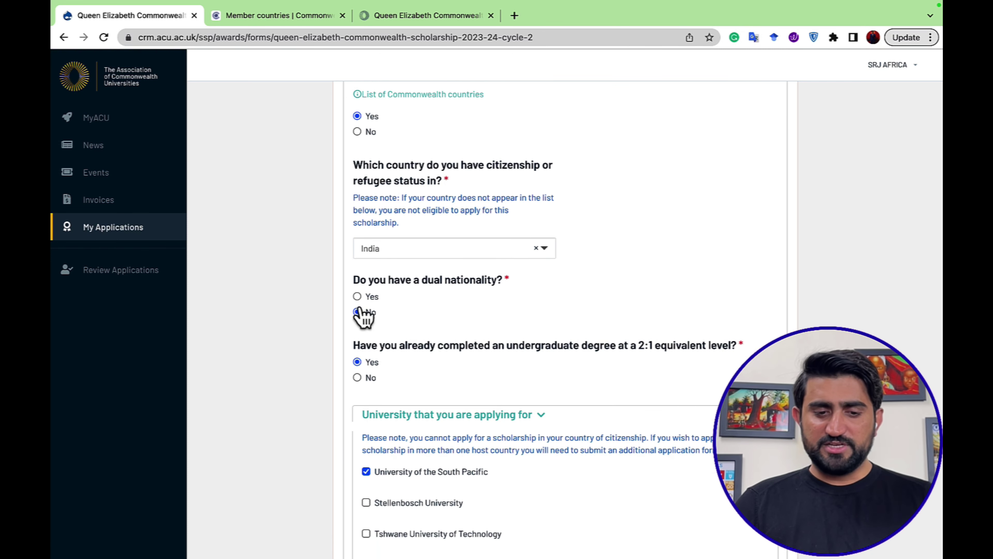
click(357, 312)
scroll(368, 315, down, 2)
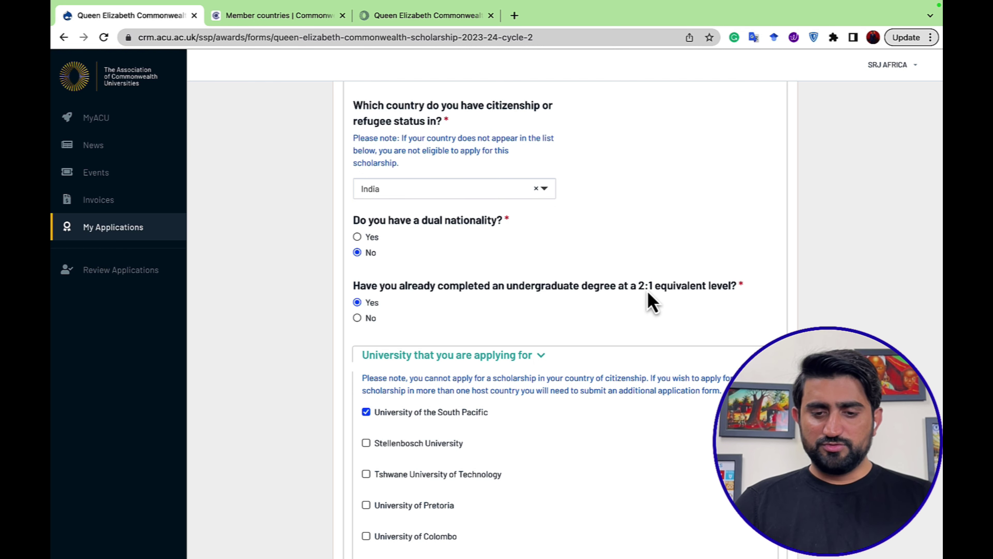
scroll(670, 307, down, 1)
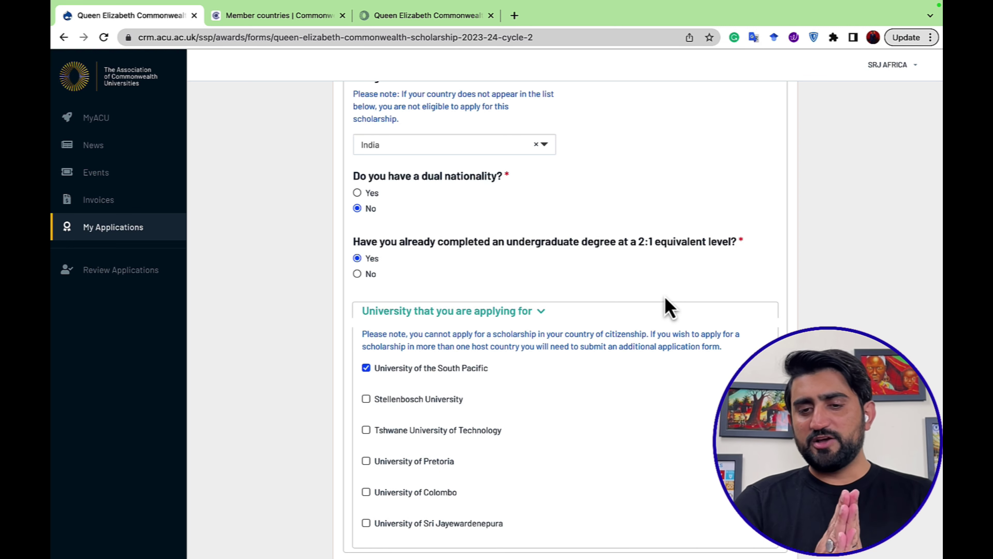
- Examine the list of universities available to apply for and continue to page 3 of the application
scroll(670, 307, down, 2)
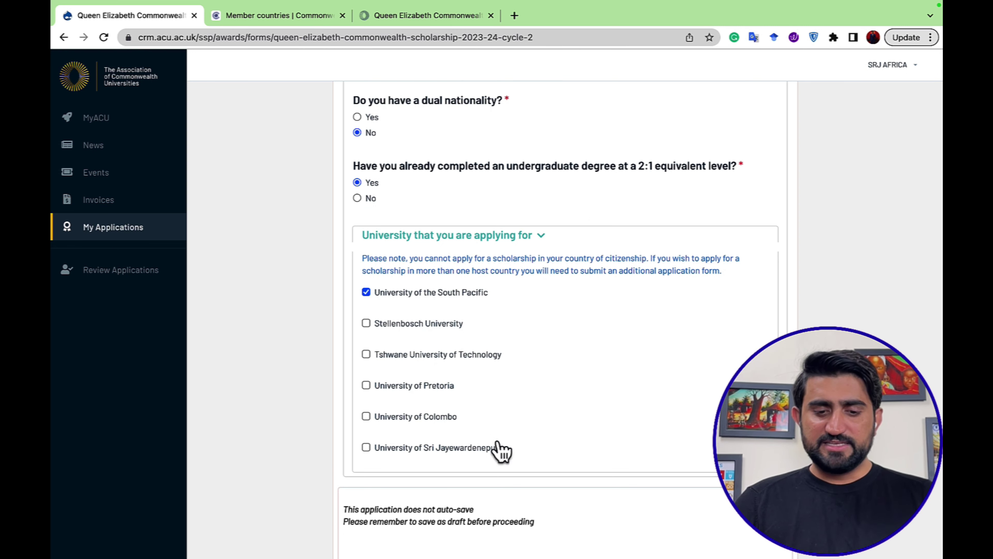
drag(507, 460, 368, 301)
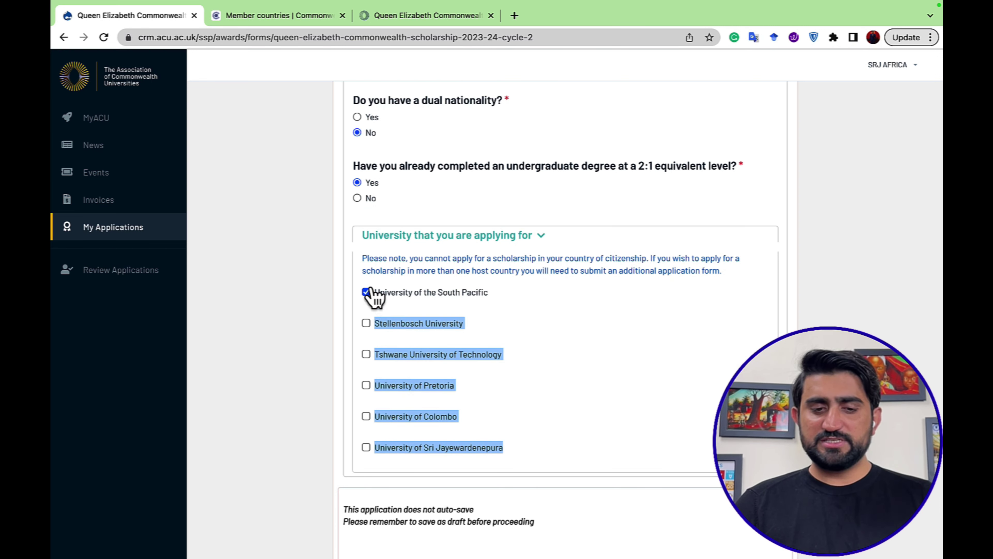
click(505, 317)
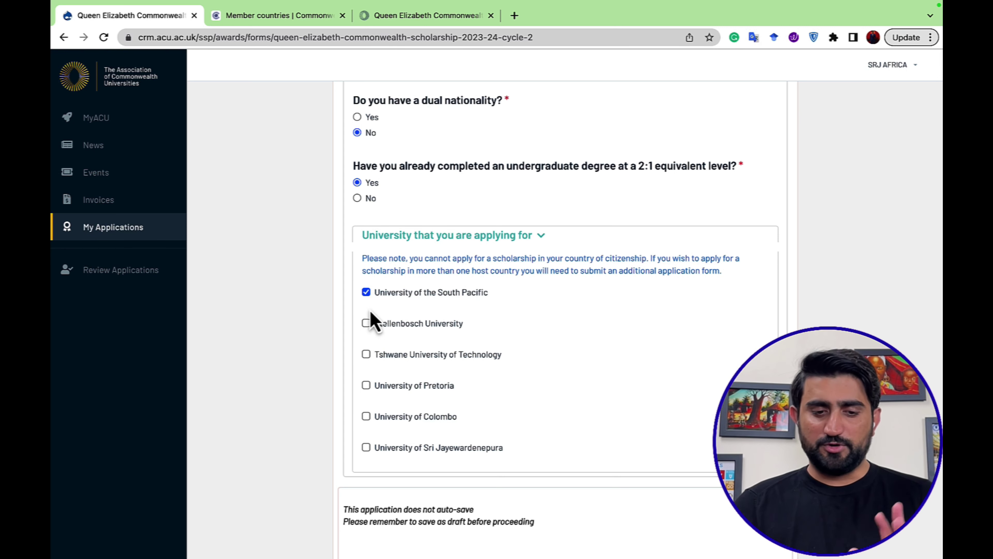
scroll(375, 321, down, 1)
scroll(374, 320, down, 3)
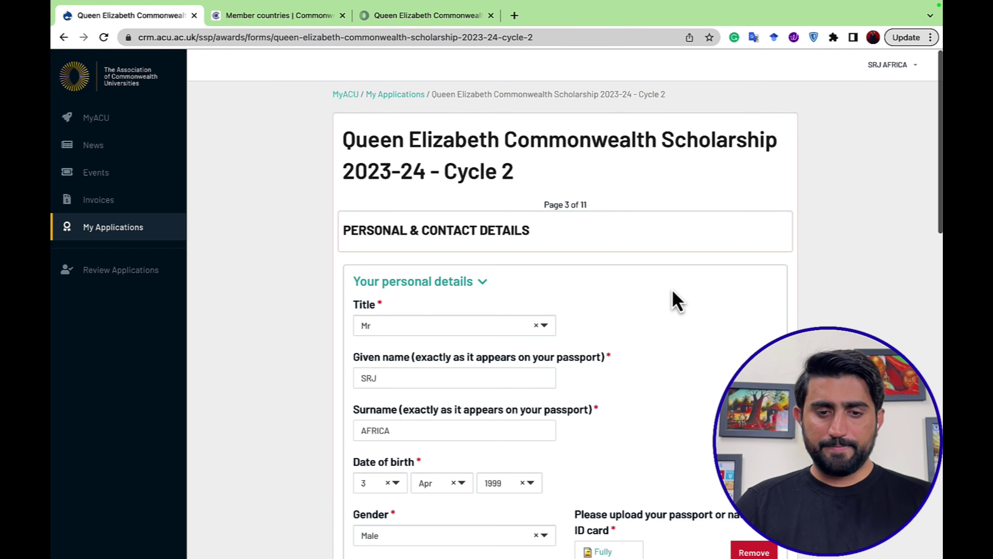
- Check the personal details, passport or ID upload and permanent address on page 3 and continue to page 4
scroll(672, 299, down, 1)
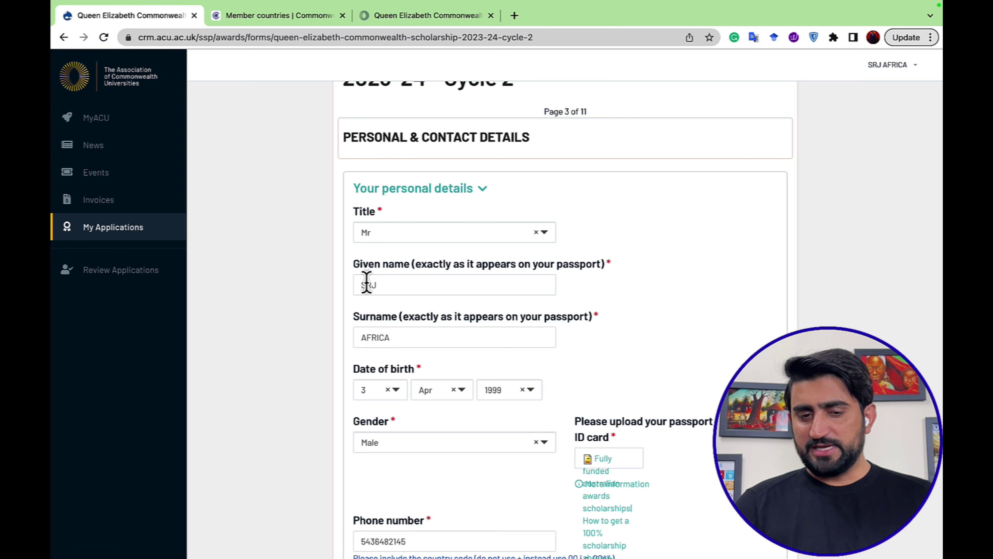
scroll(367, 284, down, 3)
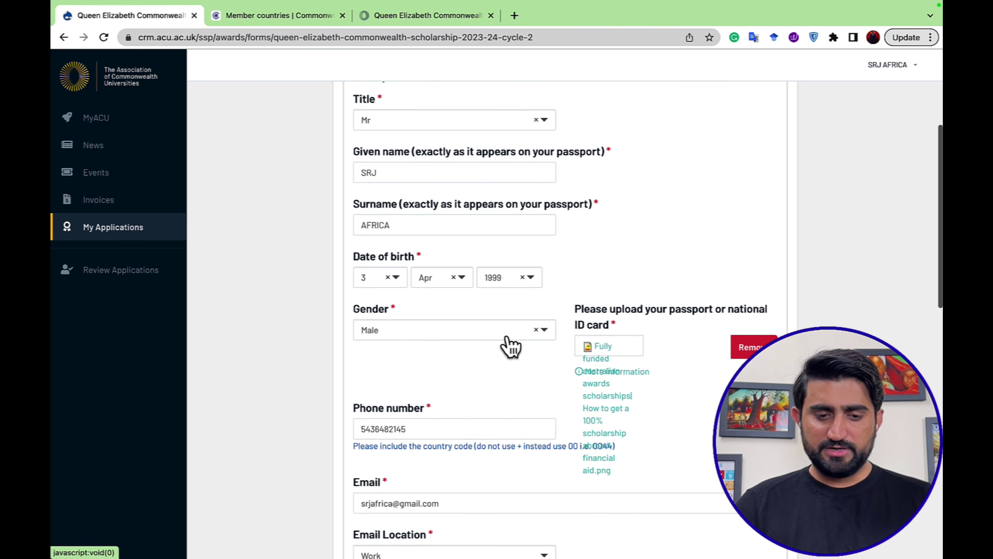
scroll(406, 343, down, 5)
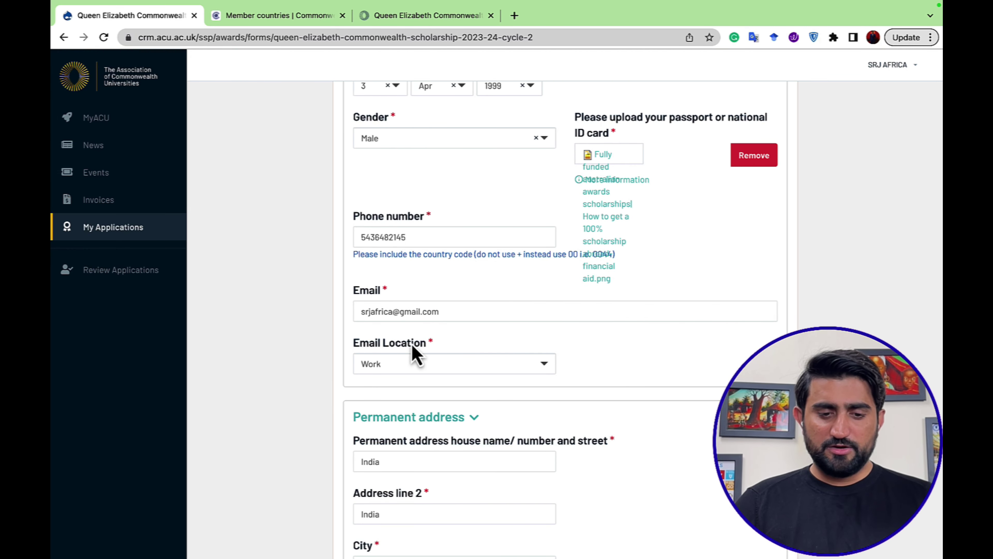
scroll(415, 345, down, 2)
scroll(472, 461, down, 4)
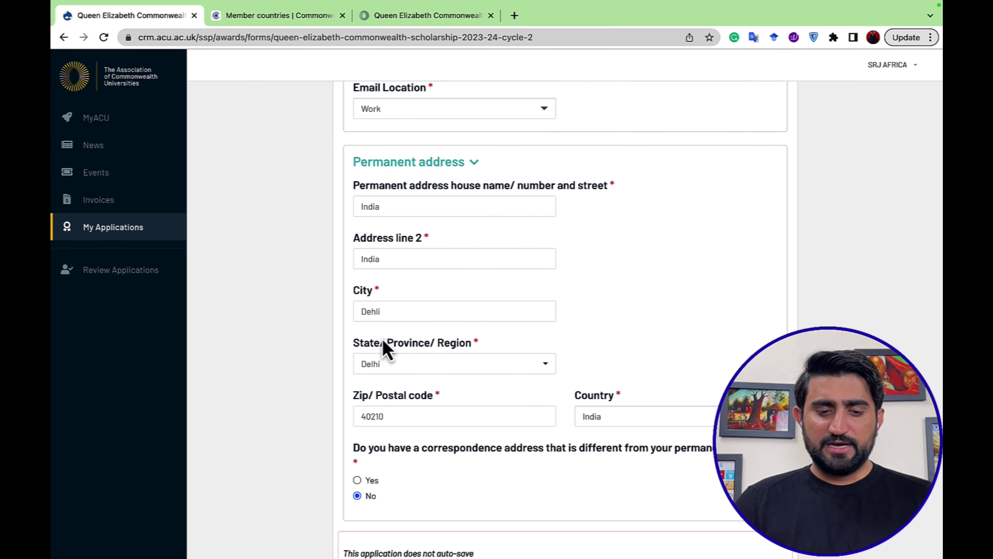
scroll(384, 343, down, 2)
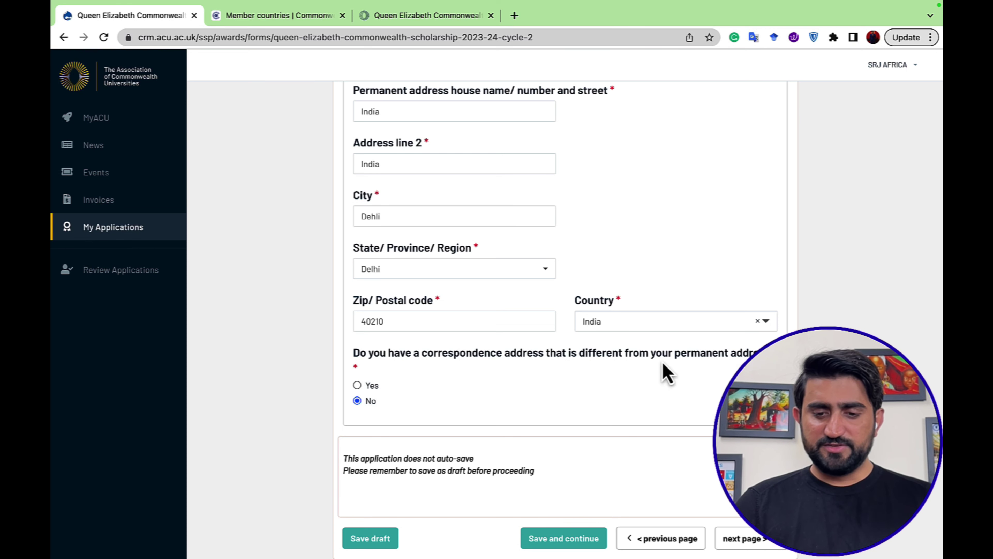
scroll(621, 399, down, 3)
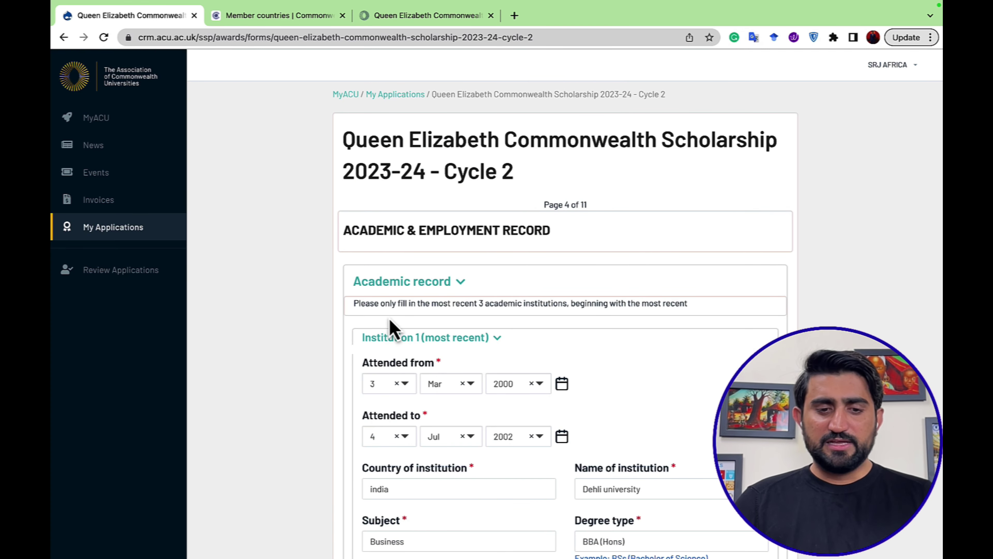
- Examine the academic record fields for the three most recent institutions, including attendance dates, subject, degree type and final grade
scroll(457, 254, down, 2)
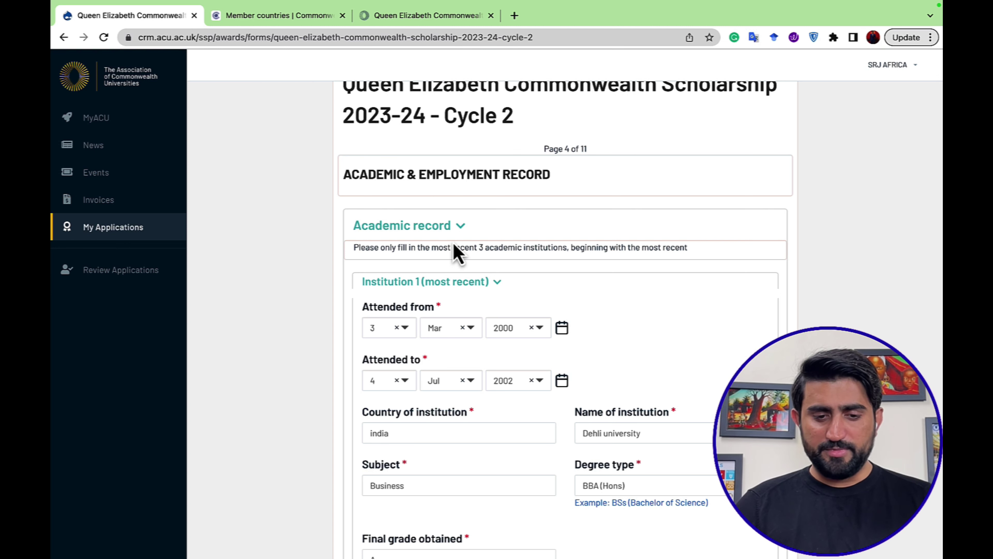
scroll(477, 292, down, 2)
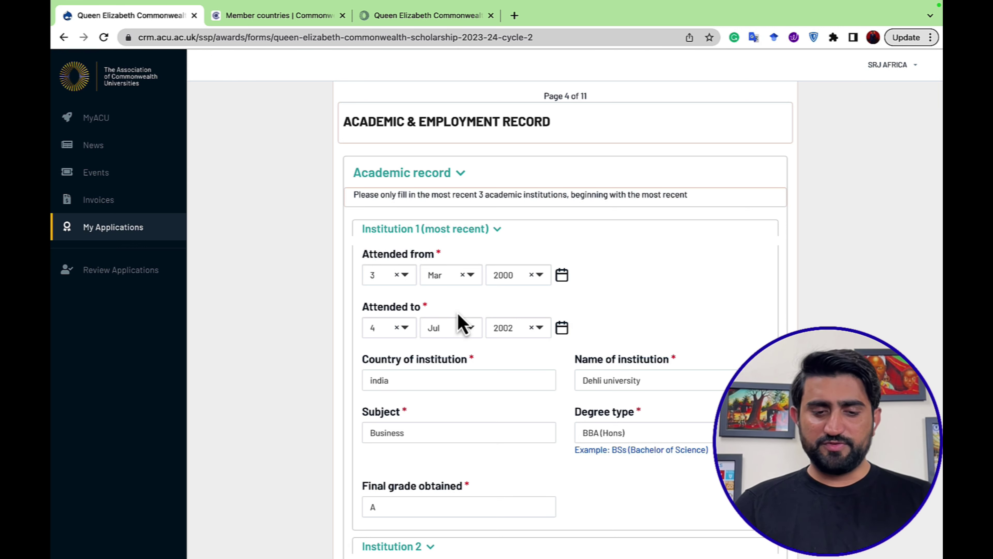
scroll(461, 323, down, 2)
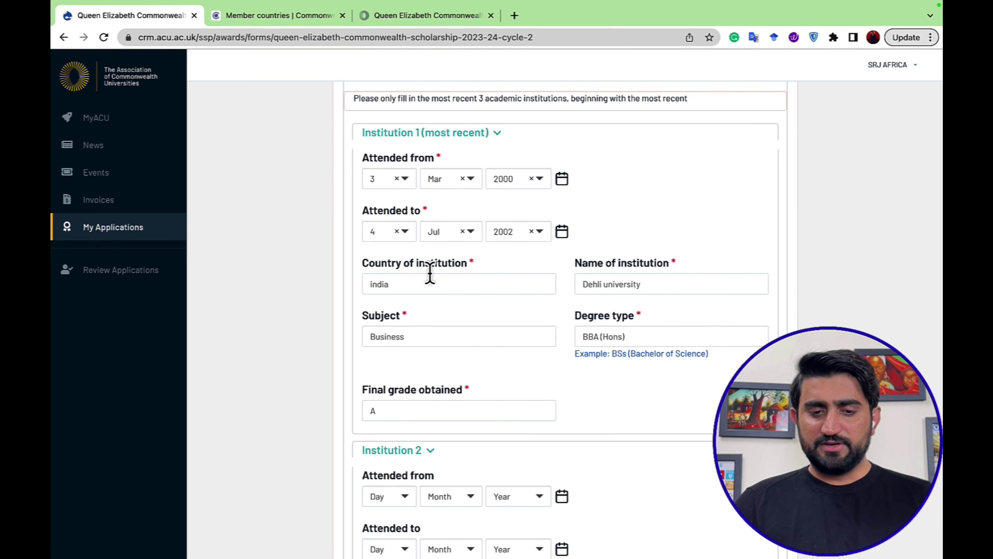
scroll(577, 277, down, 2)
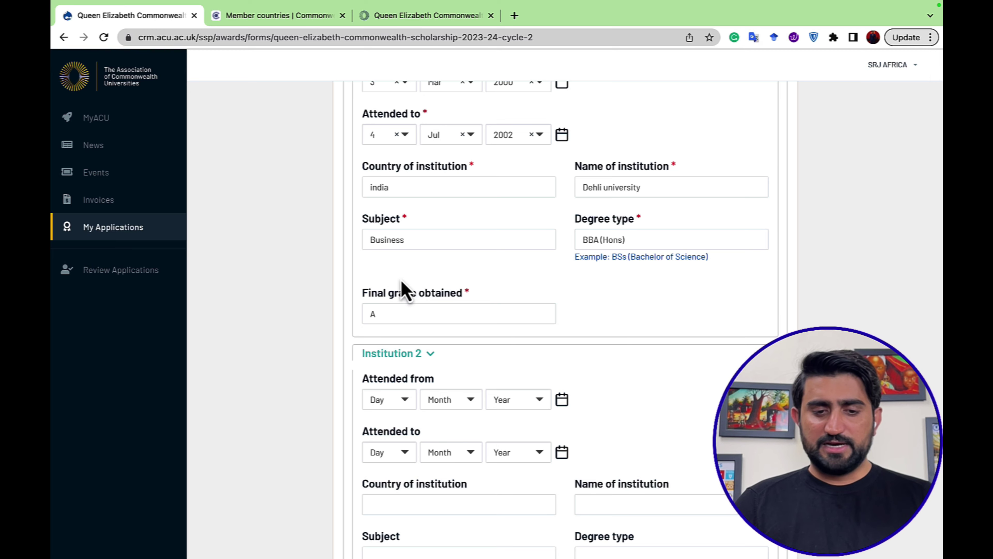
scroll(404, 290, down, 1)
scroll(388, 337, down, 1)
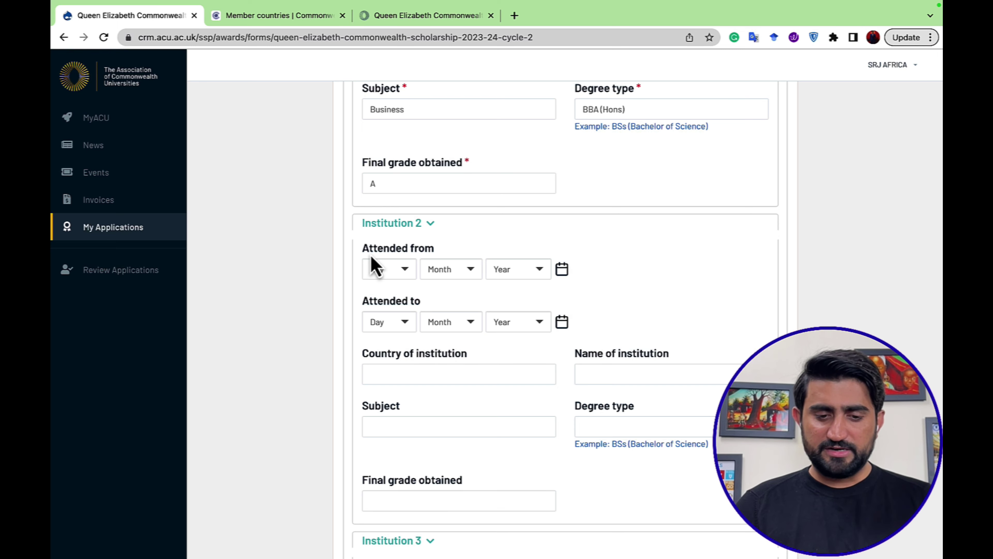
scroll(371, 266, down, 4)
scroll(387, 411, down, 3)
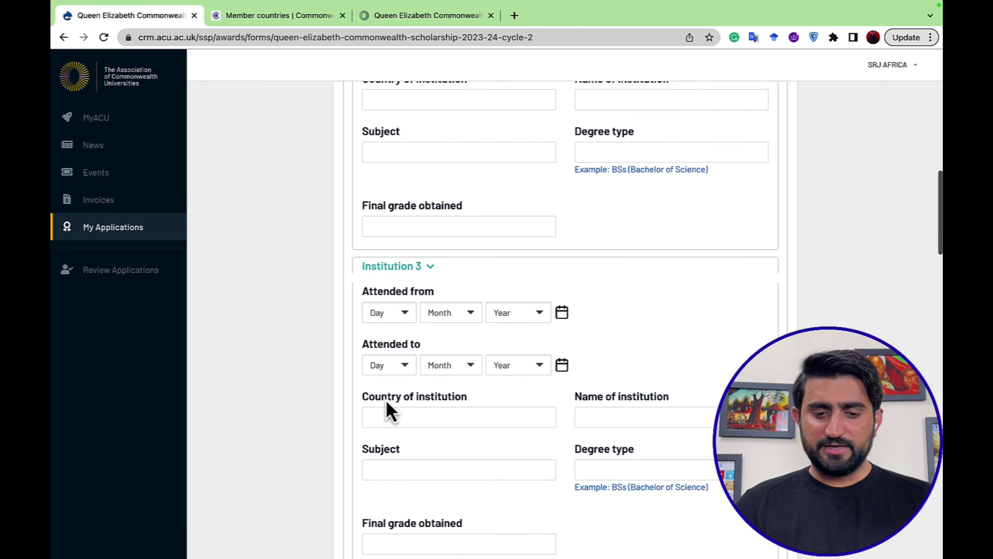
- Examine the academic certificate uploads and the employment record fields for up to three employers
scroll(388, 411, down, 7)
scroll(458, 232, up, 1)
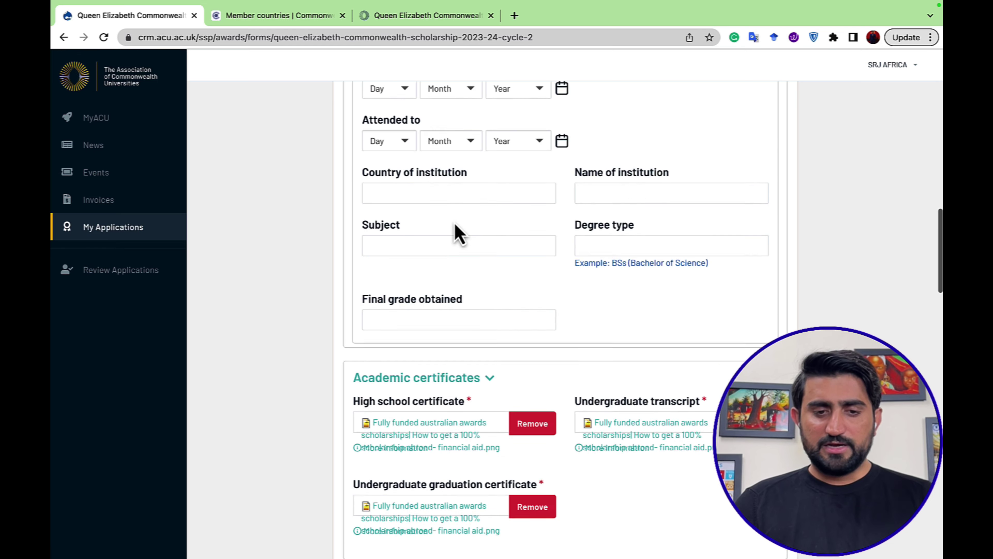
scroll(458, 234, up, 2)
scroll(459, 234, down, 6)
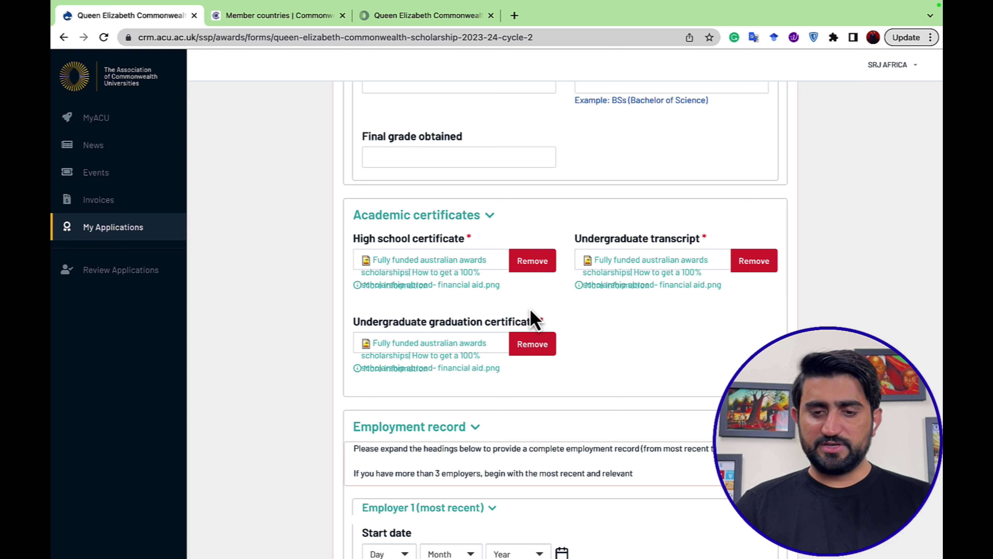
scroll(472, 368, down, 6)
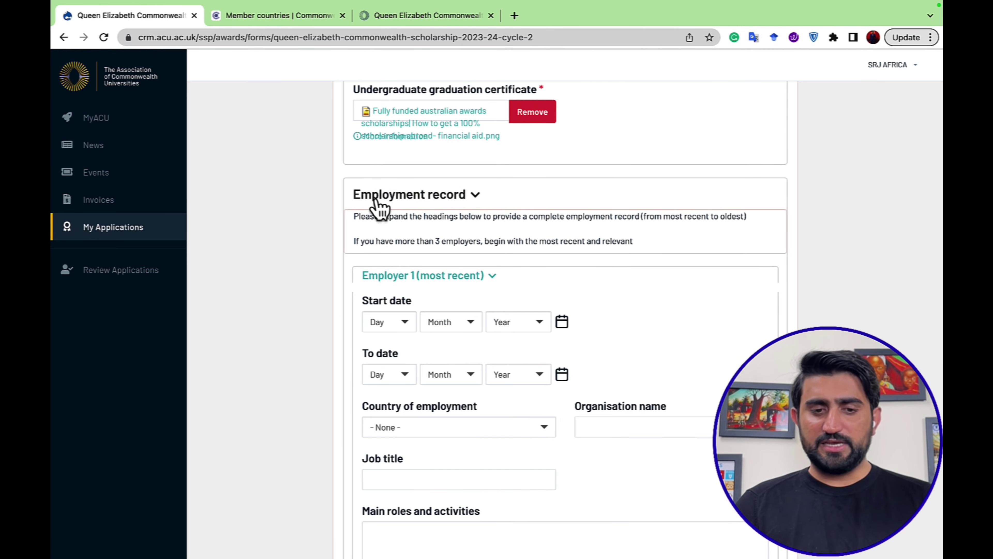
scroll(417, 427, down, 2)
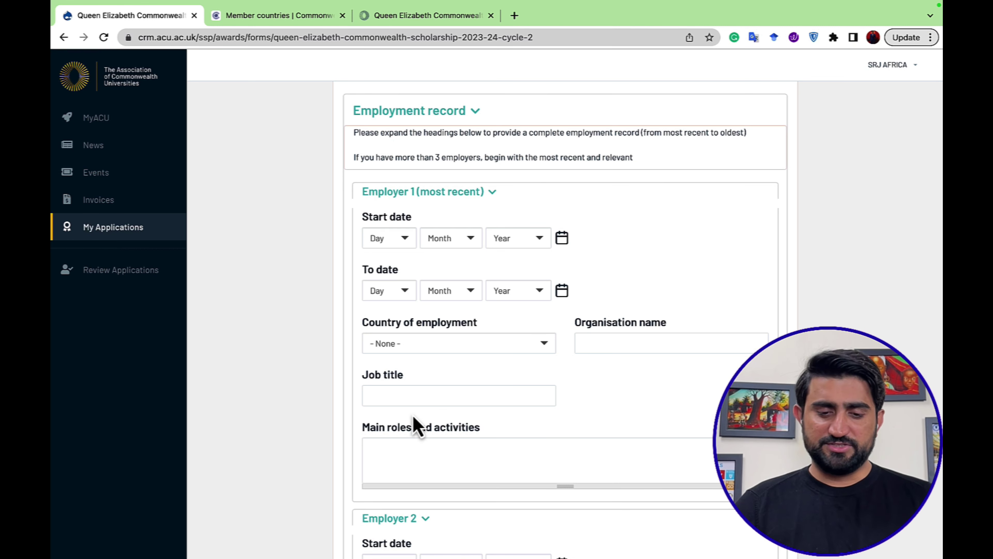
scroll(417, 427, down, 12)
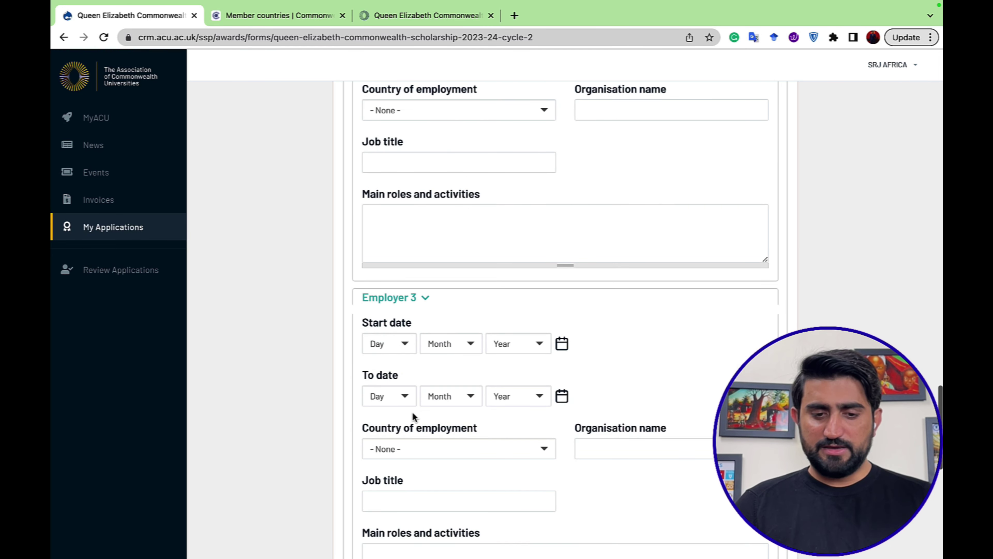
- Answer Yes to having taken a formal English language test and reveal the fields for its details
scroll(412, 412, down, 9)
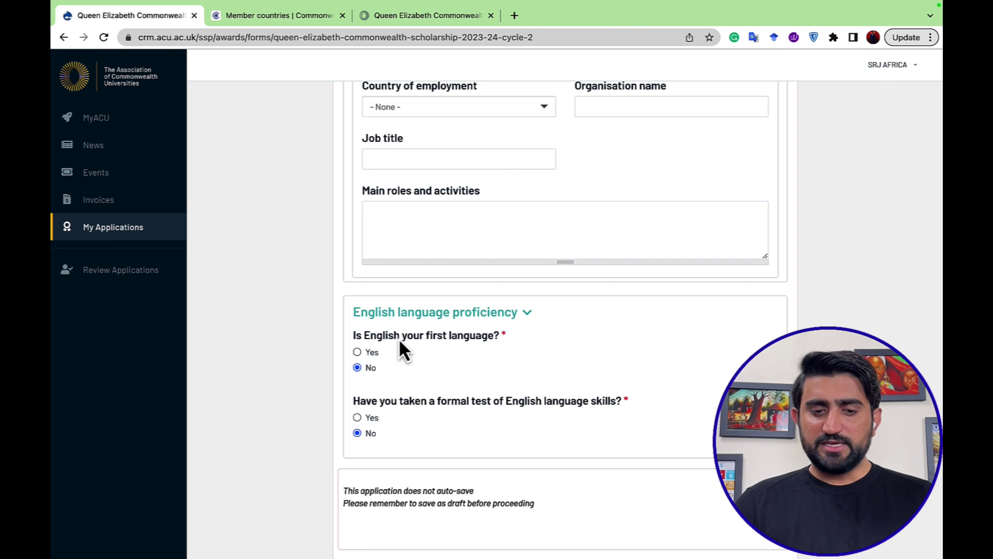
scroll(364, 374, down, 1)
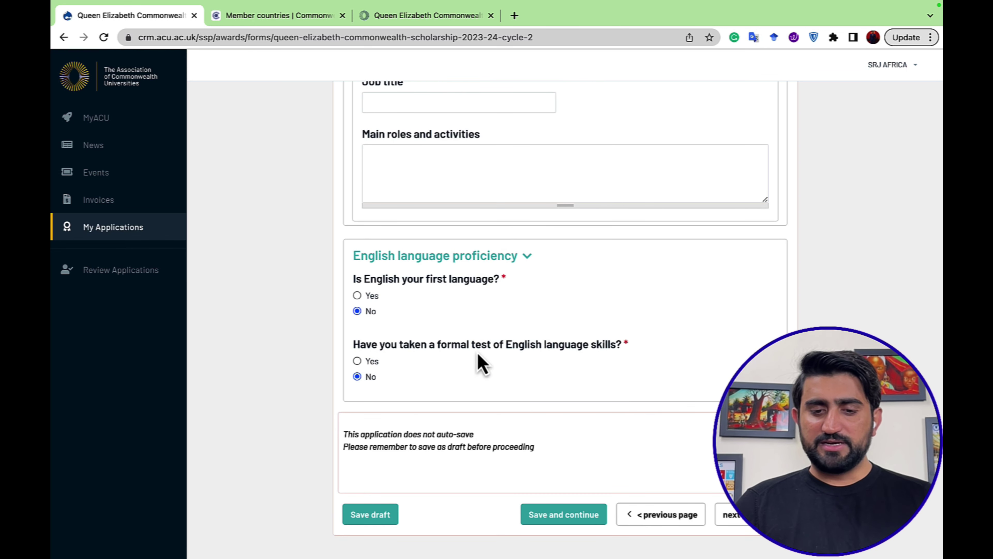
click(357, 361)
scroll(362, 358, down, 2)
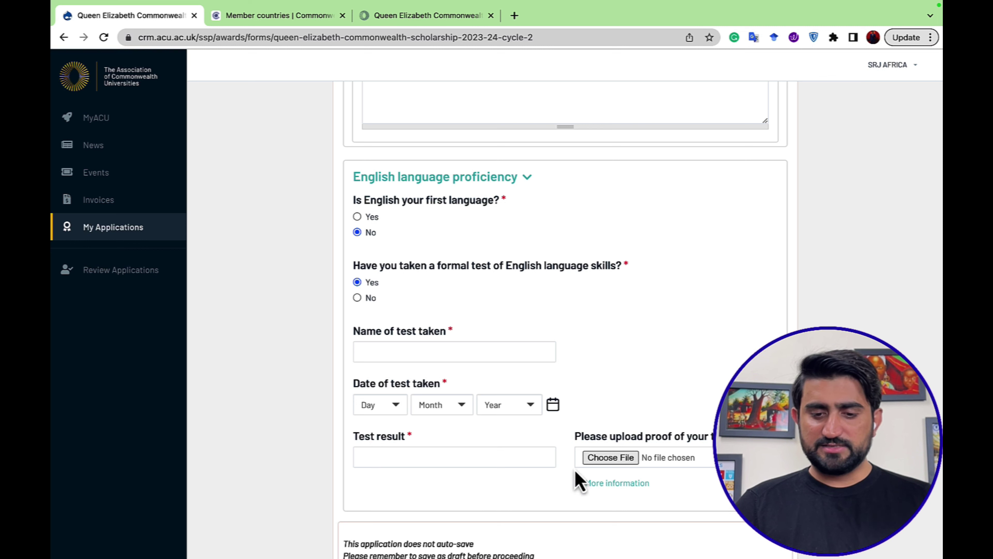
- Answer No to having taken a formal English language test and continue to the course details on page 5
click(358, 299)
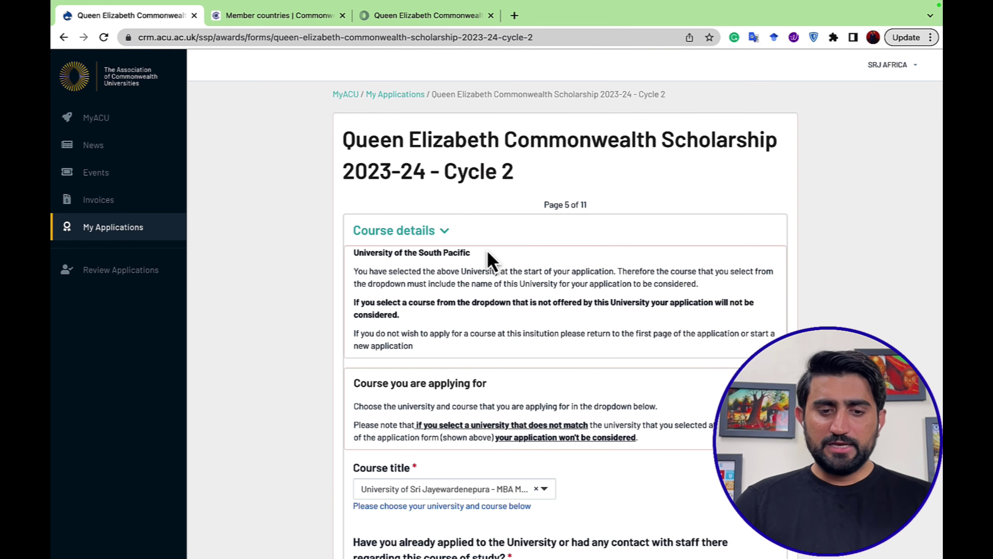
scroll(485, 261, down, 2)
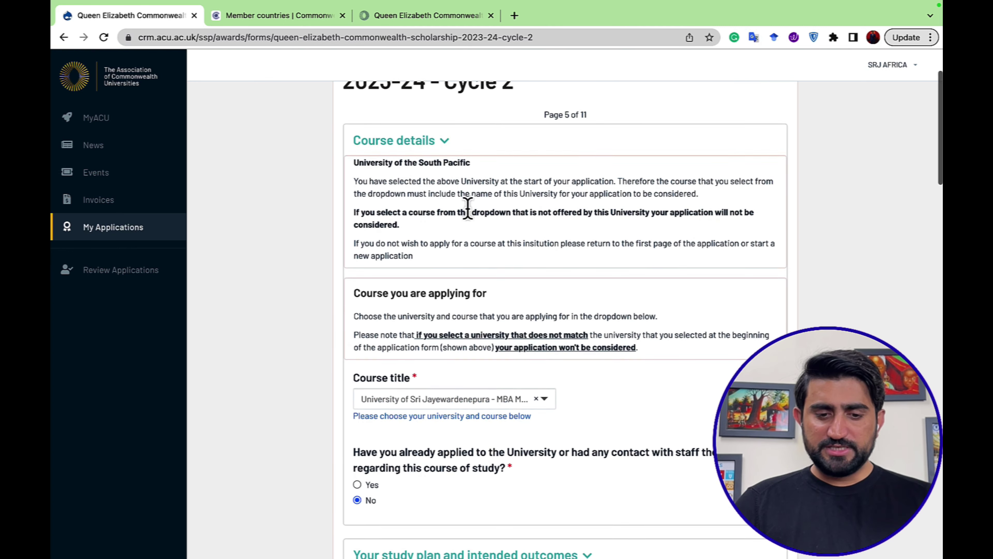
scroll(437, 273, down, 2)
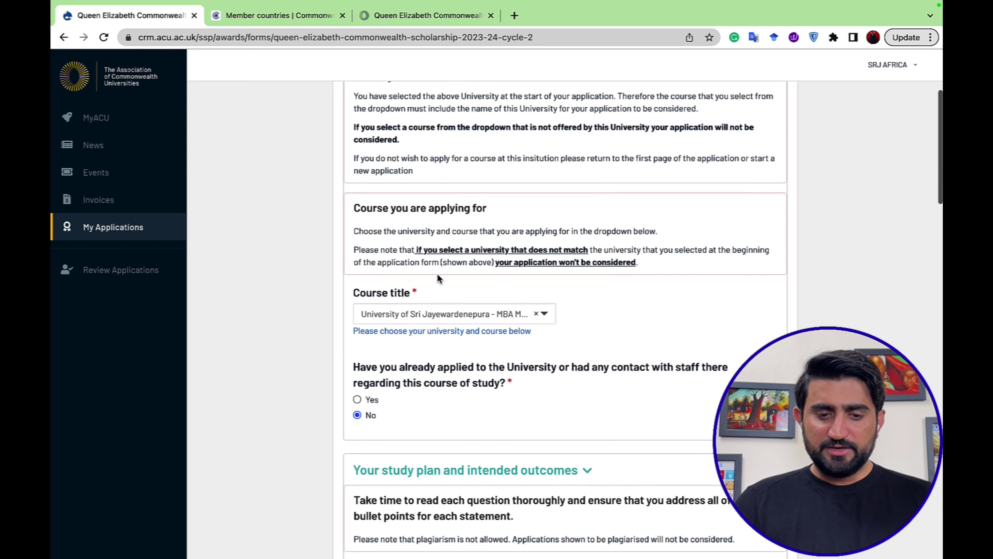
- Search the course titles for "busi" and choose University of Sri Jayewardenepura - MBA Master of Business Administration
click(524, 315)
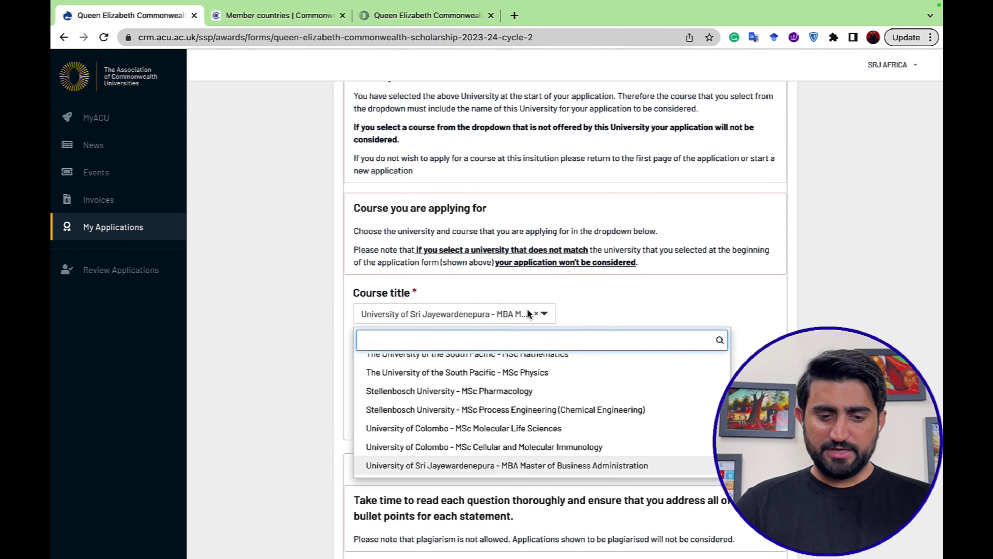
scroll(535, 370, up, 1)
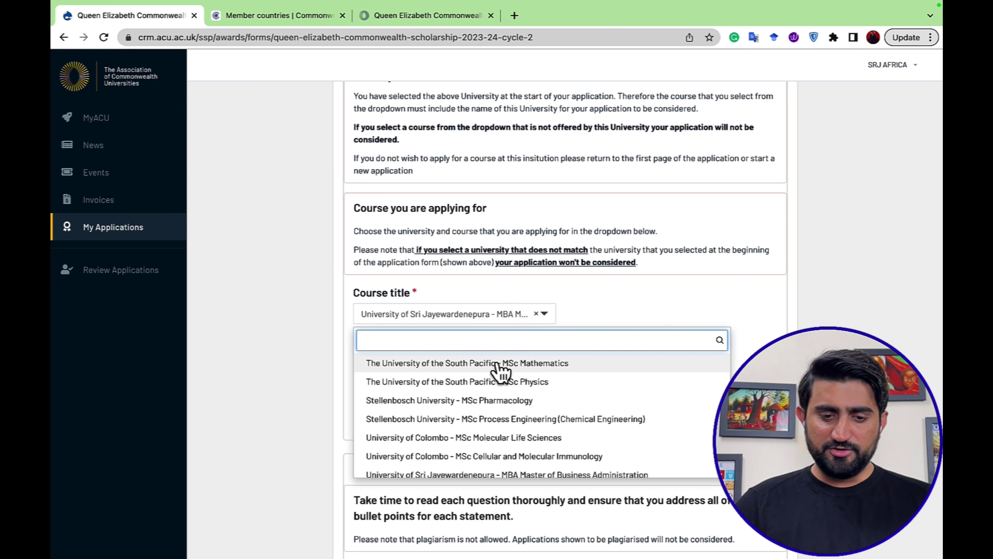
text(busi)
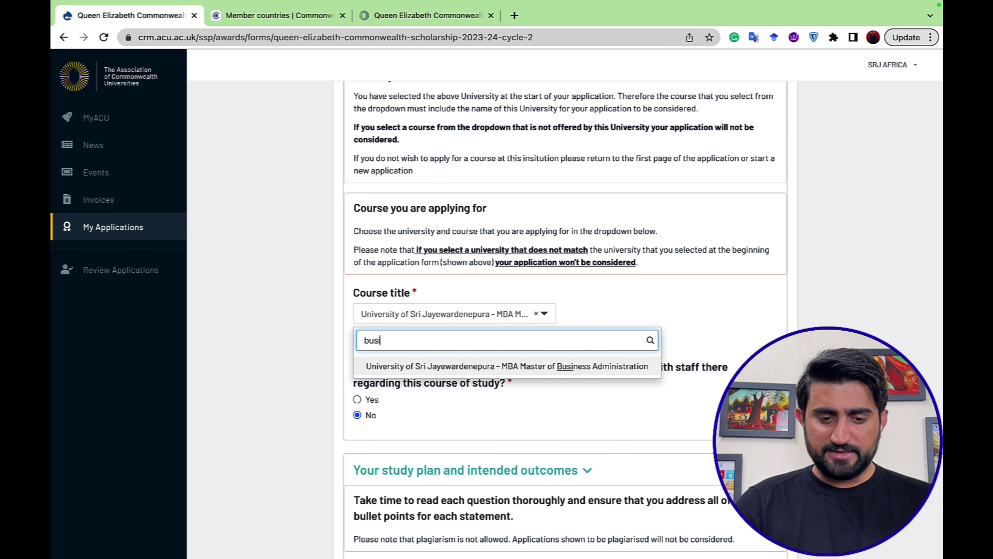
click(537, 372)
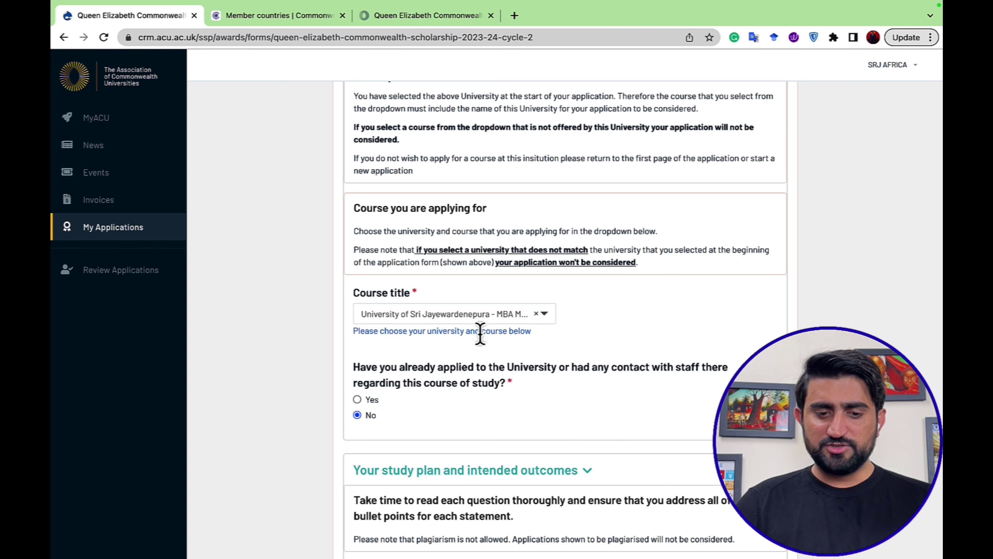
- Set the course title to The University of the South Pacific - MA Applied Linguistics
click(442, 320)
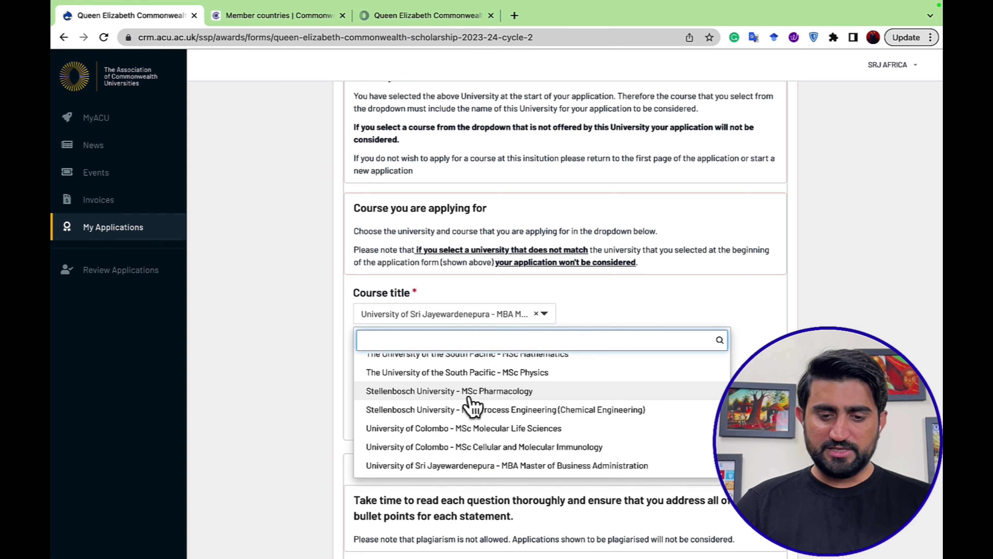
scroll(469, 407, up, 5)
scroll(473, 405, up, 1)
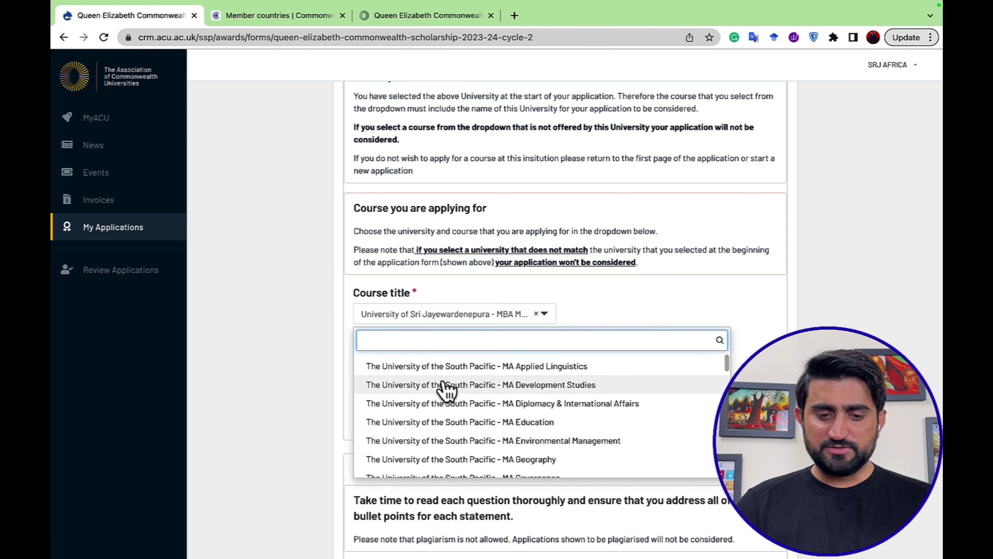
click(494, 368)
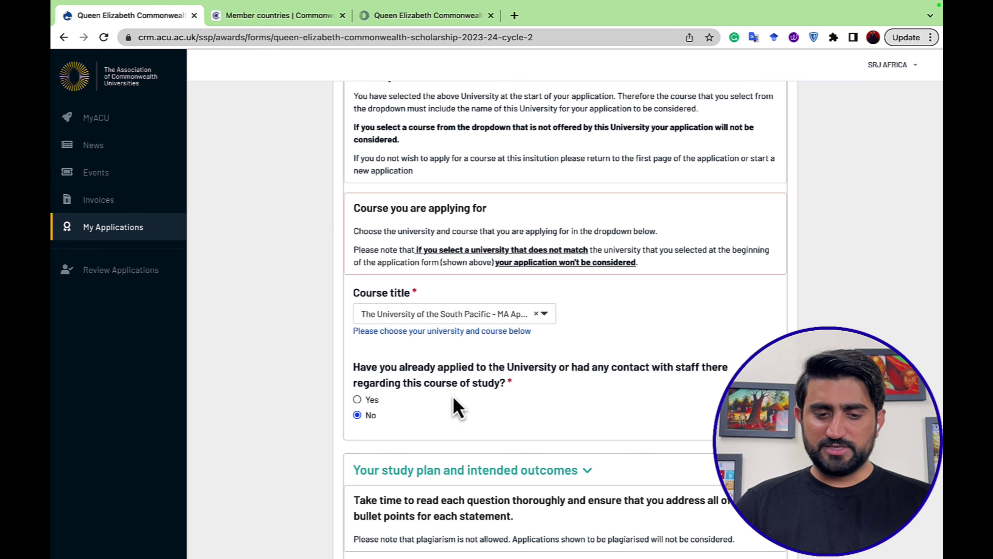
- Examine the guidance questions, word limits and text for Statement 1 on the plan of study and Statement 2 on development impact
scroll(387, 417, down, 3)
scroll(388, 420, down, 4)
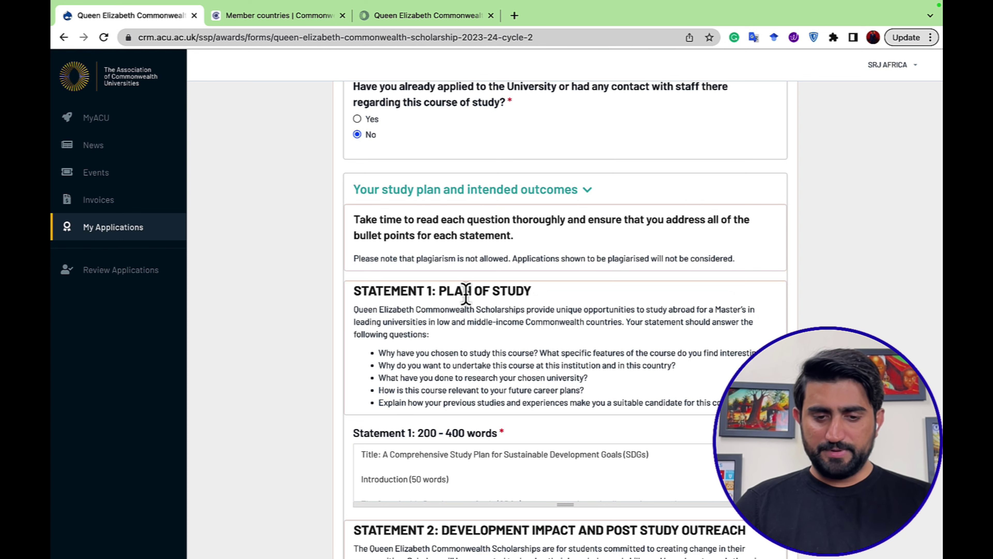
scroll(465, 294, down, 2)
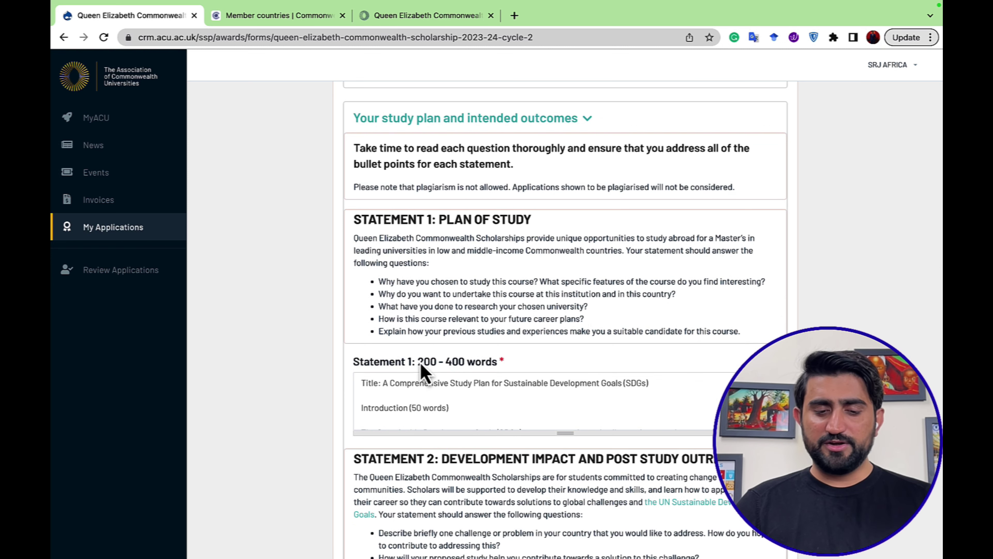
scroll(444, 364, down, 3)
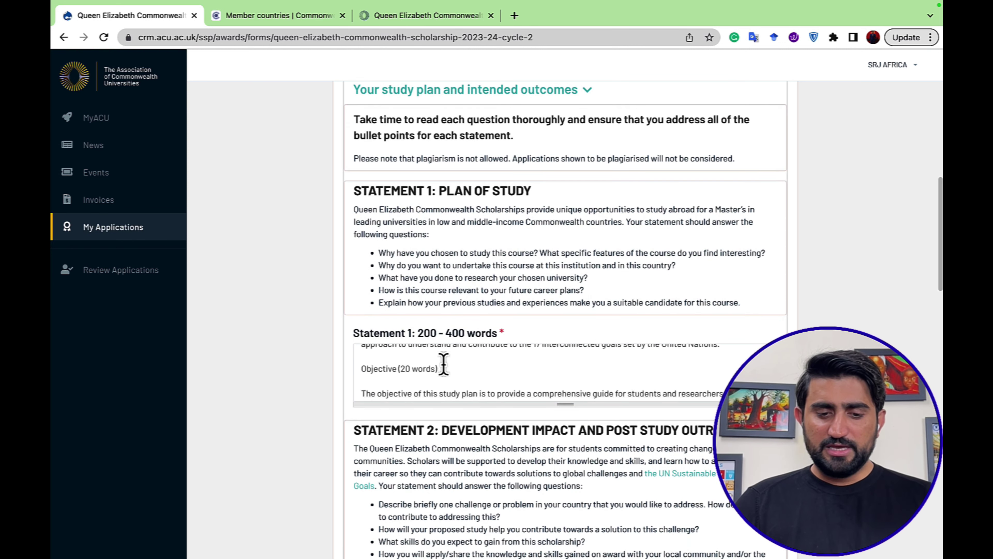
scroll(430, 458, down, 3)
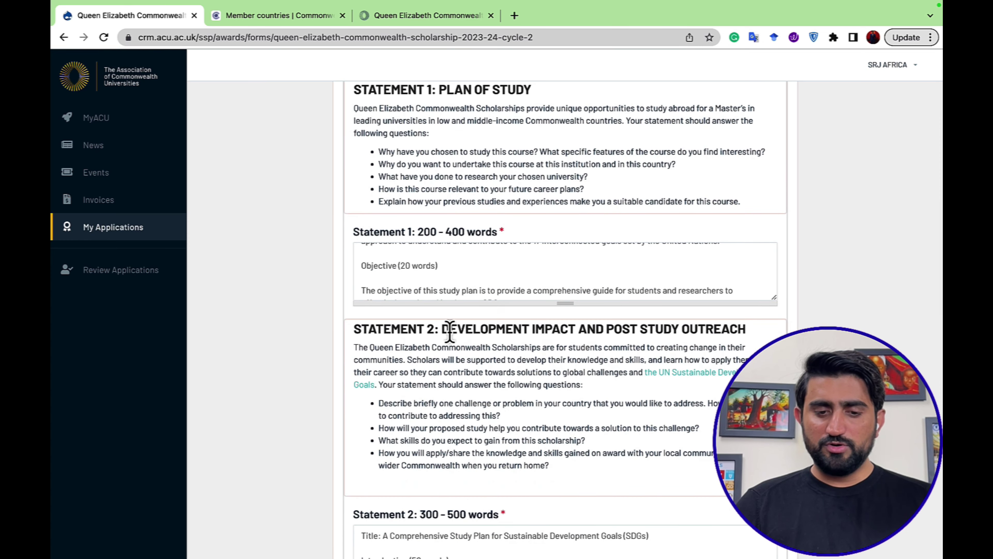
drag(450, 330, 732, 324)
scroll(548, 409, down, 3)
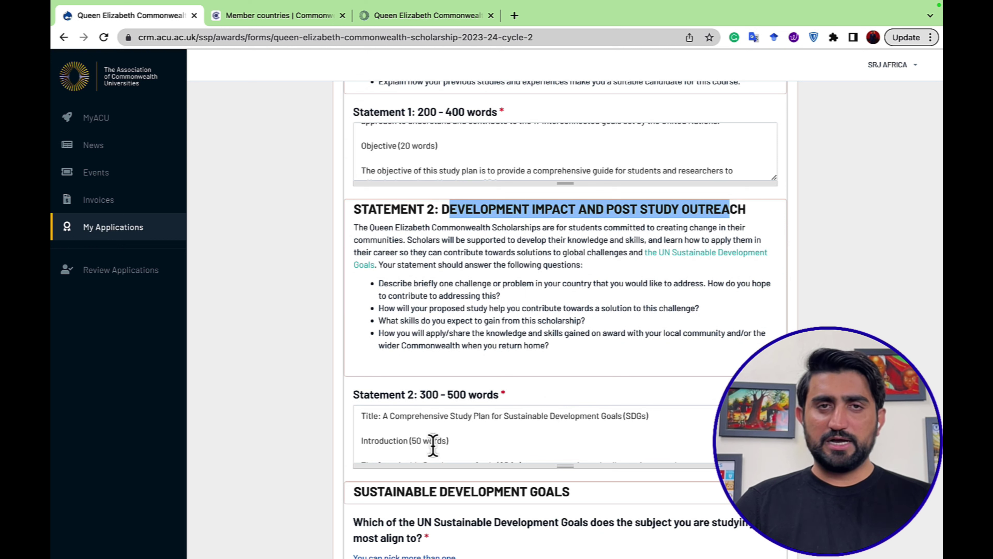
scroll(433, 446, down, 3)
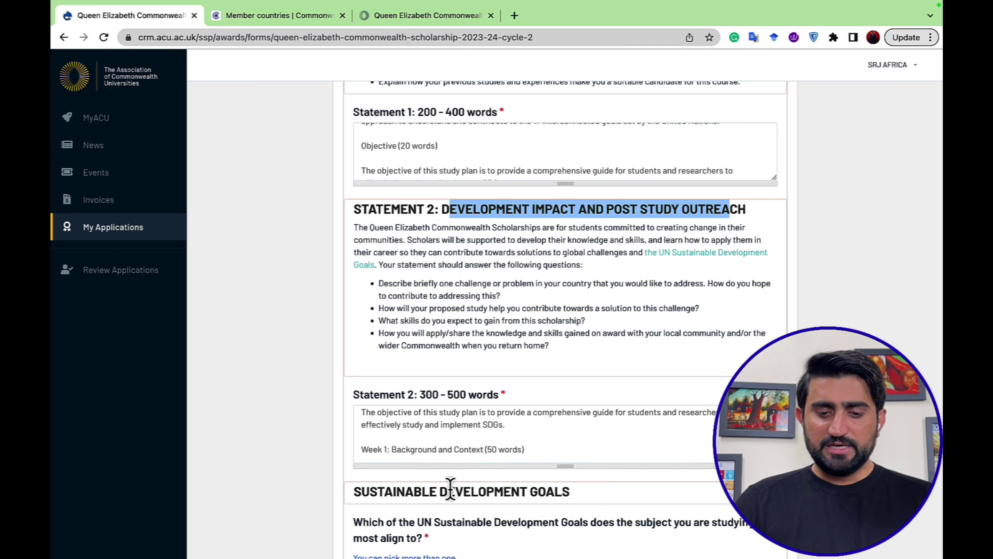
- Check the Sustainable Development Goals selection, its explanation and word limit, and Statement 3 on creating networks, and continue to page 6
scroll(451, 489, down, 5)
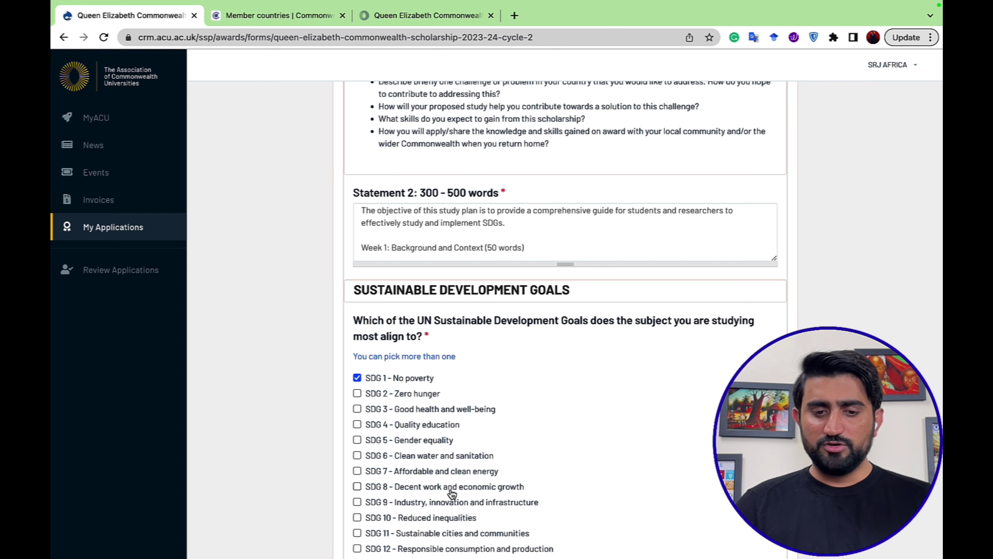
scroll(452, 494, down, 3)
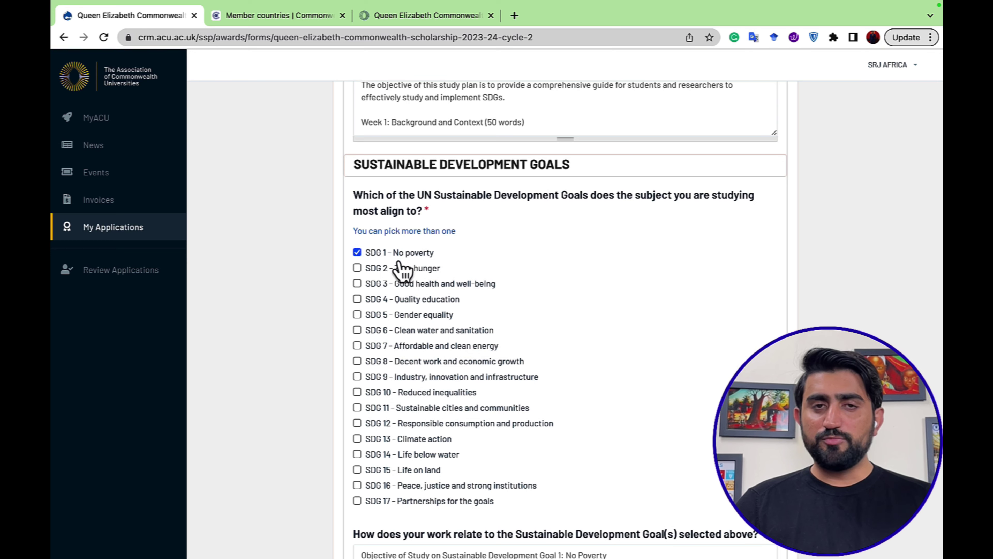
scroll(415, 270, down, 3)
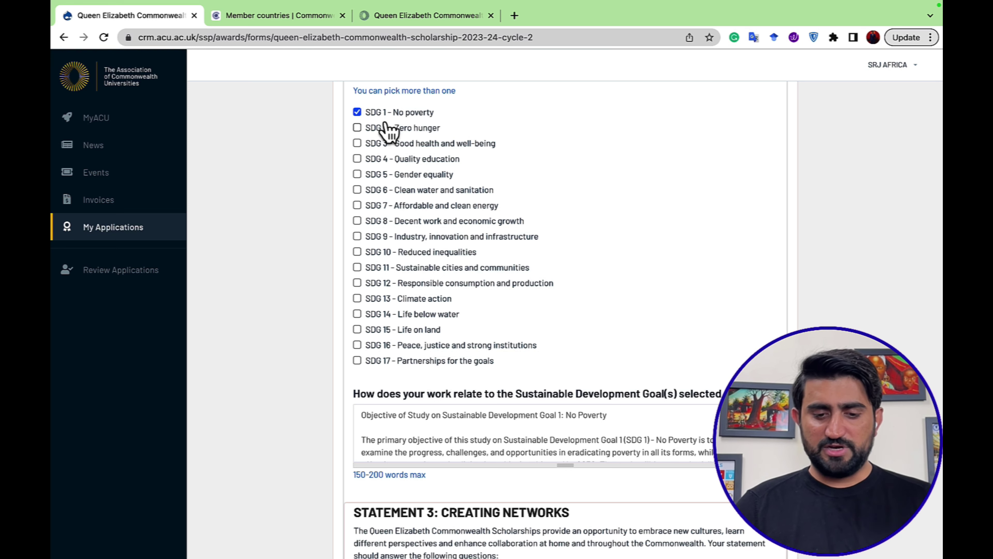
scroll(389, 131, down, 1)
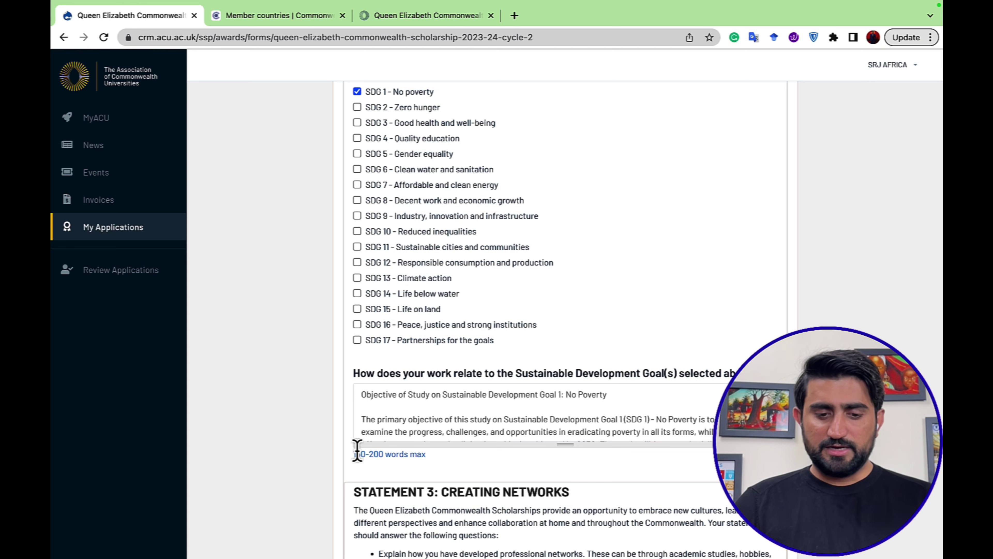
drag(354, 454, 375, 454)
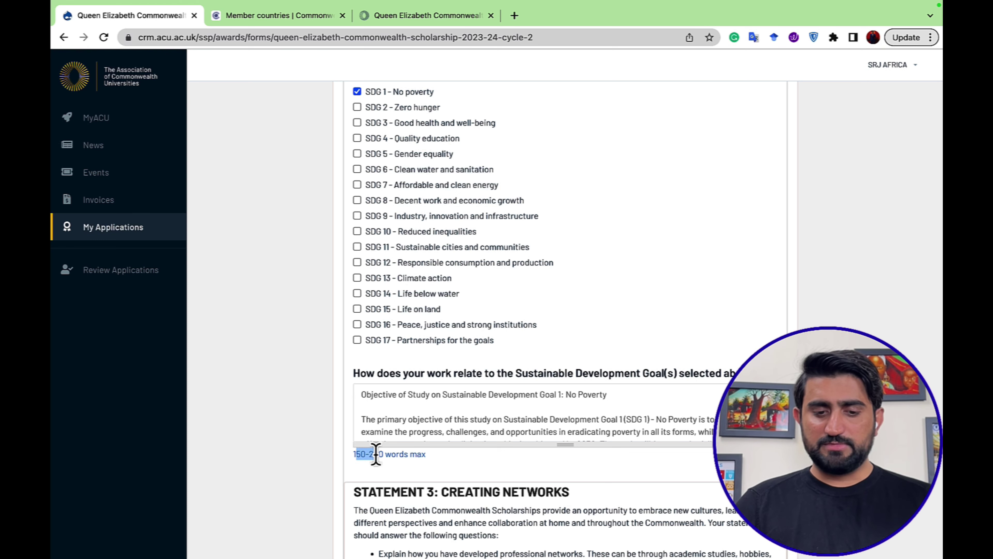
scroll(391, 457, down, 3)
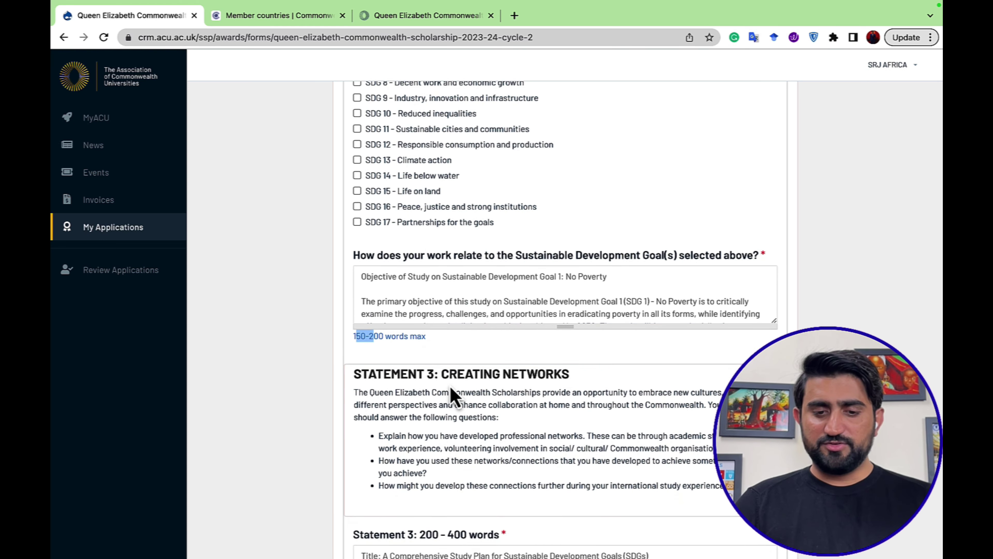
scroll(454, 396, down, 3)
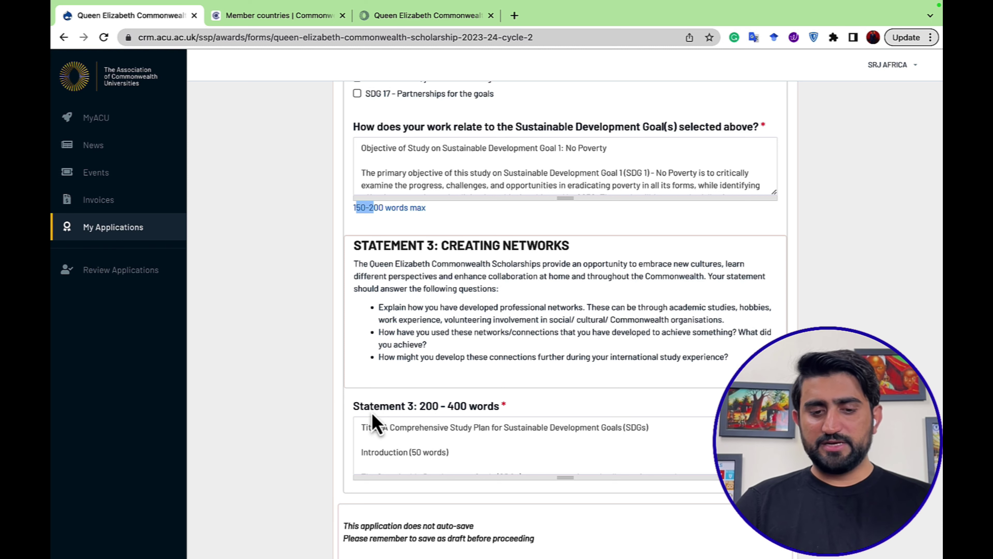
scroll(373, 422, down, 3)
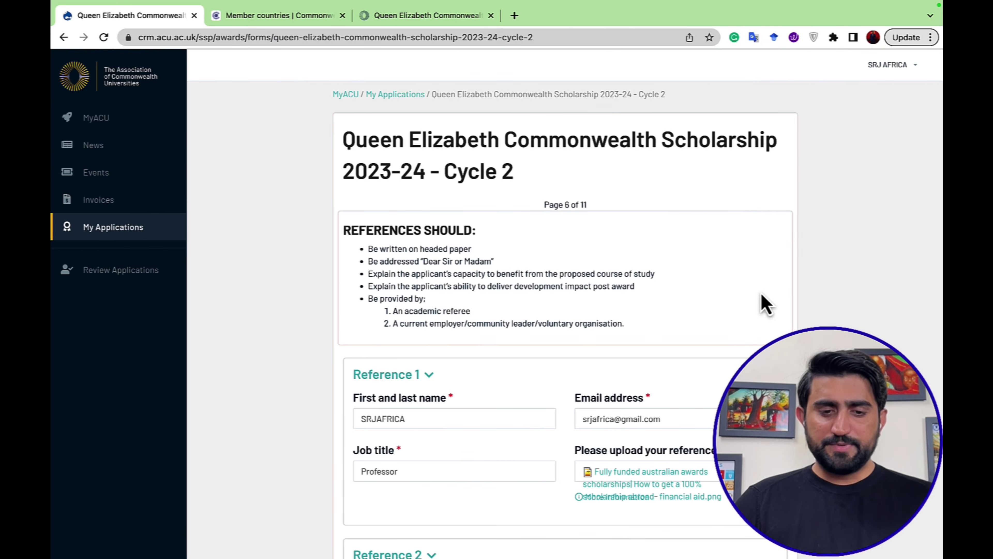
- Check the reference requirements and the name, email, job title and letter upload of both referees, and continue to page 7
scroll(761, 294, down, 2)
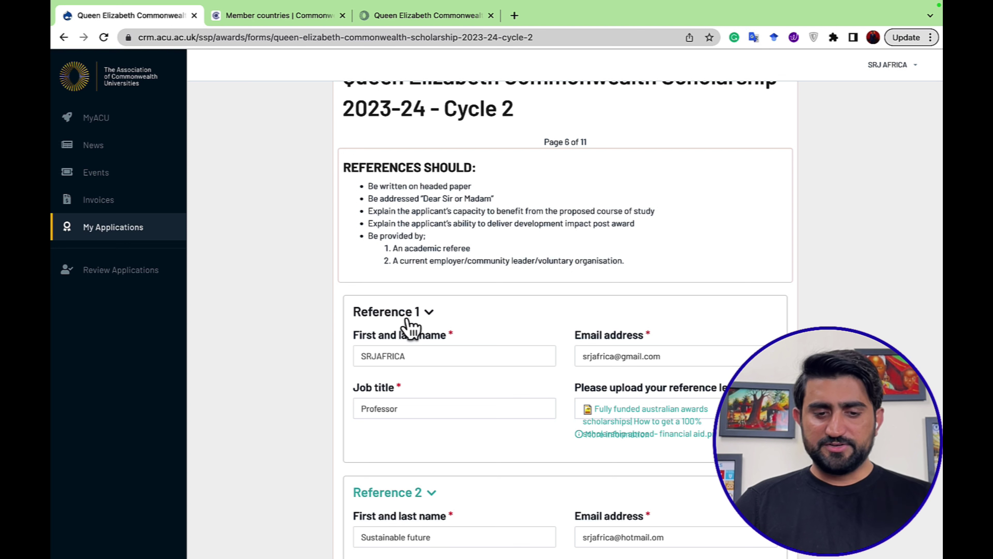
scroll(602, 341, down, 1)
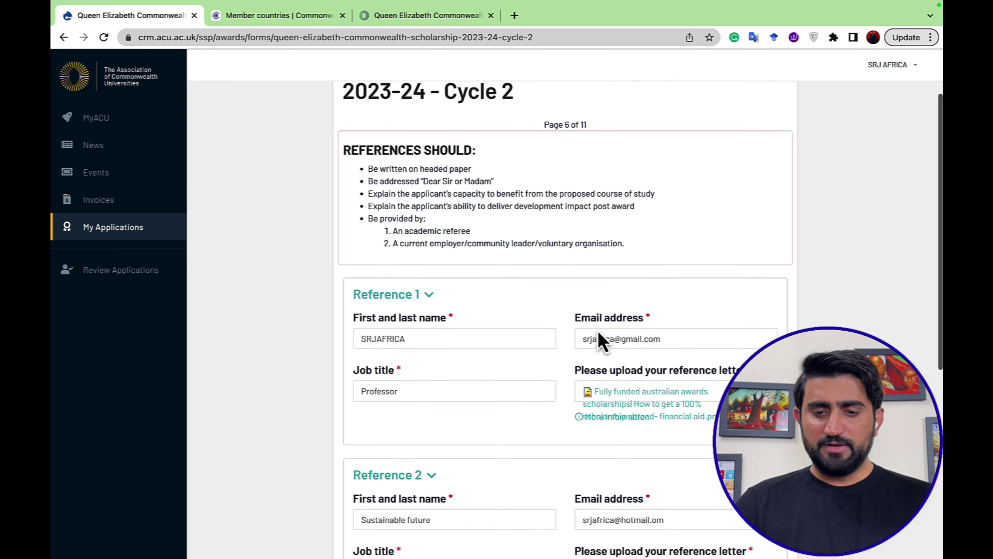
scroll(581, 368, down, 2)
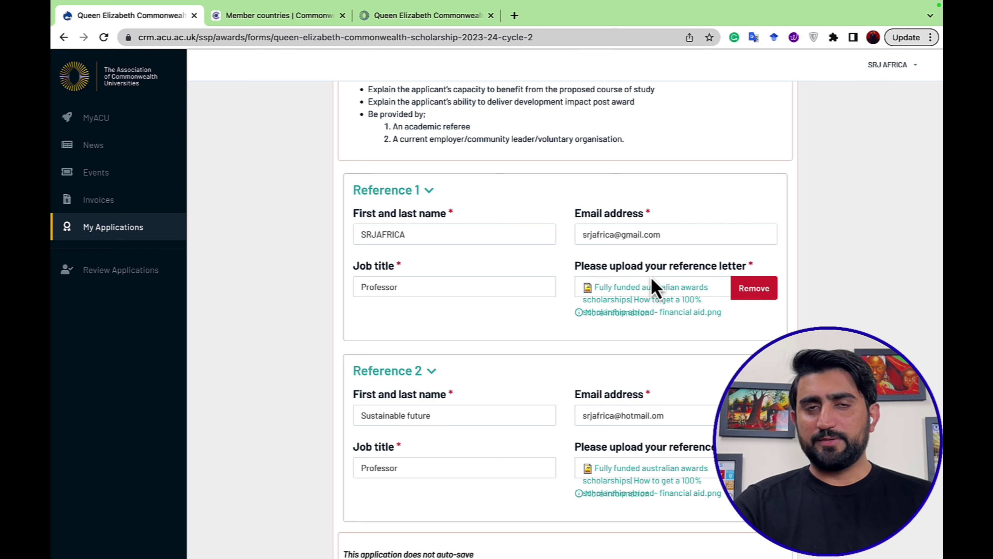
scroll(655, 288, down, 4)
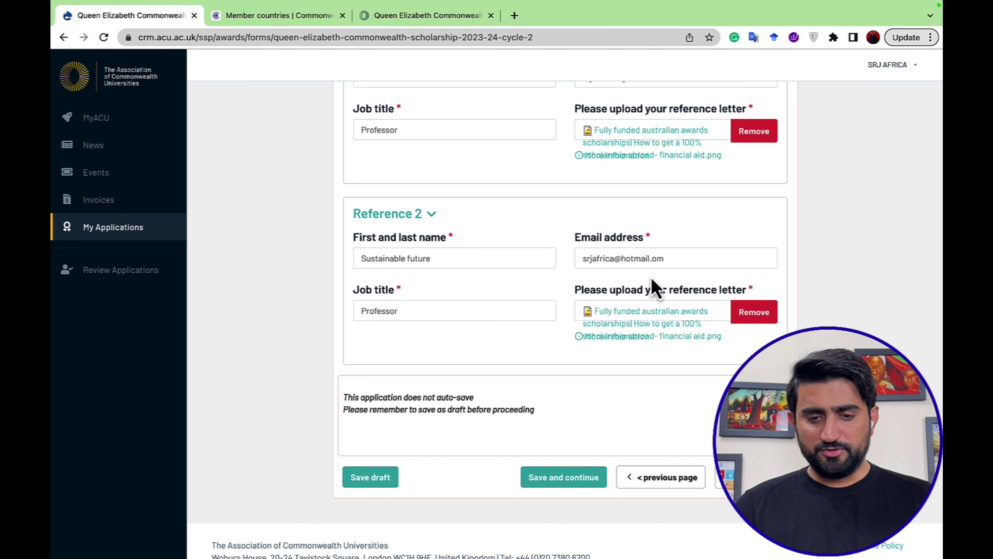
click(736, 477)
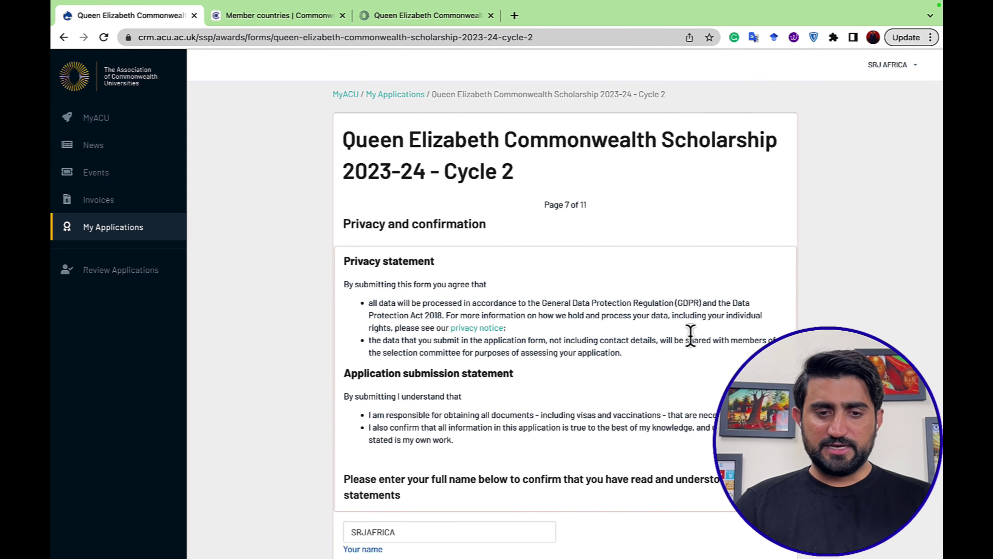
- Read the privacy and application submission statements, check the full-name confirmation field, and continue to page 8
scroll(563, 275, down, 3)
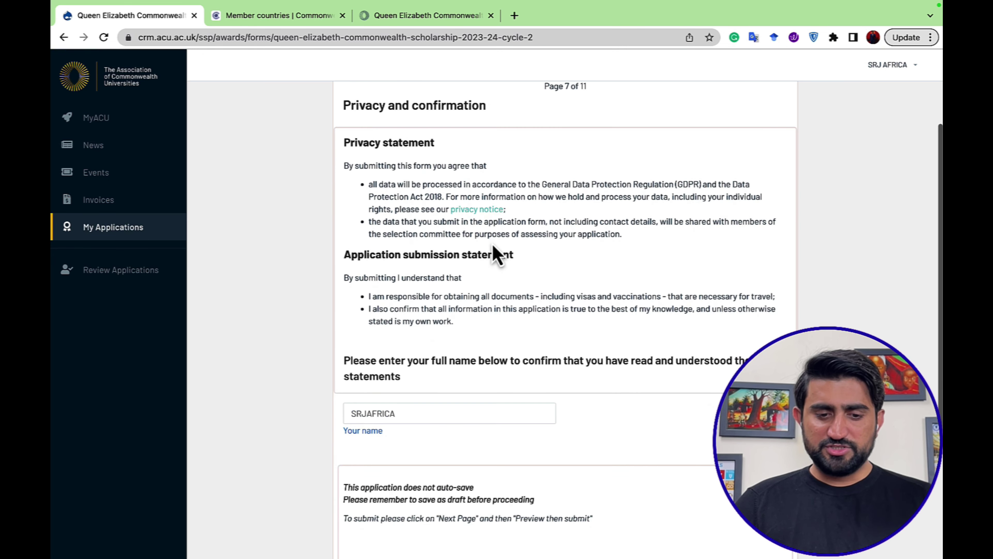
scroll(497, 255, down, 2)
drag(353, 264, 514, 266)
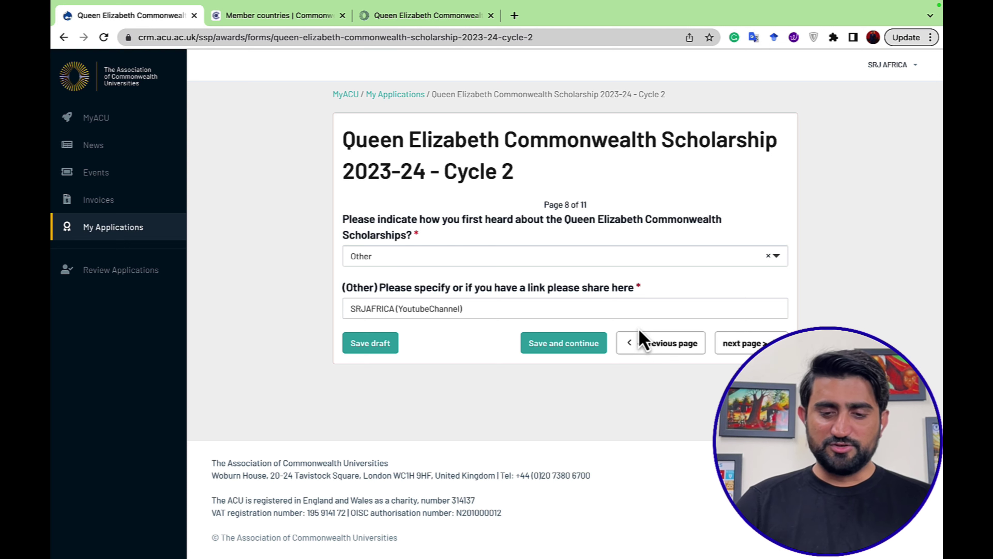
- Continue to the application preview and review every section from the eligibility questions to how the scholarship was heard about
click(743, 343)
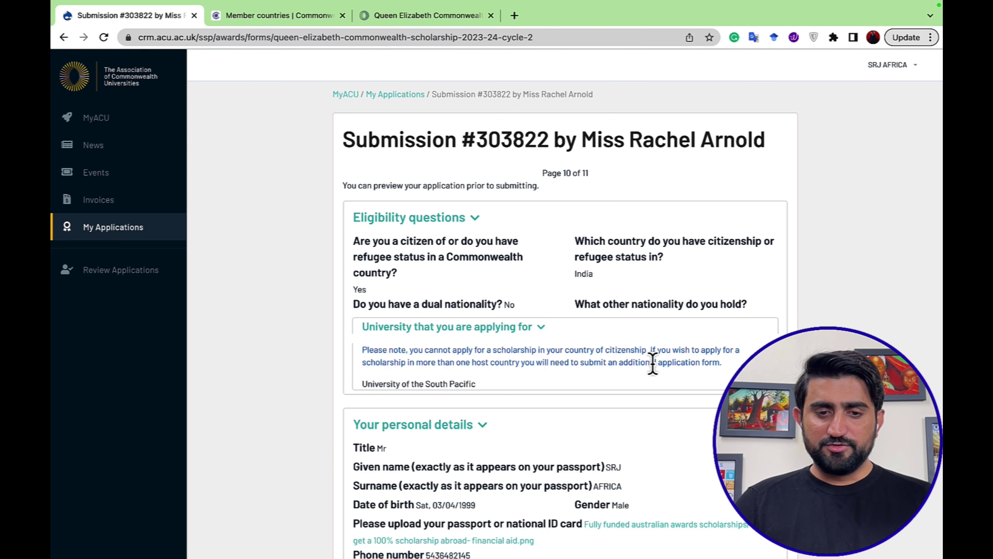
scroll(653, 363, down, 7)
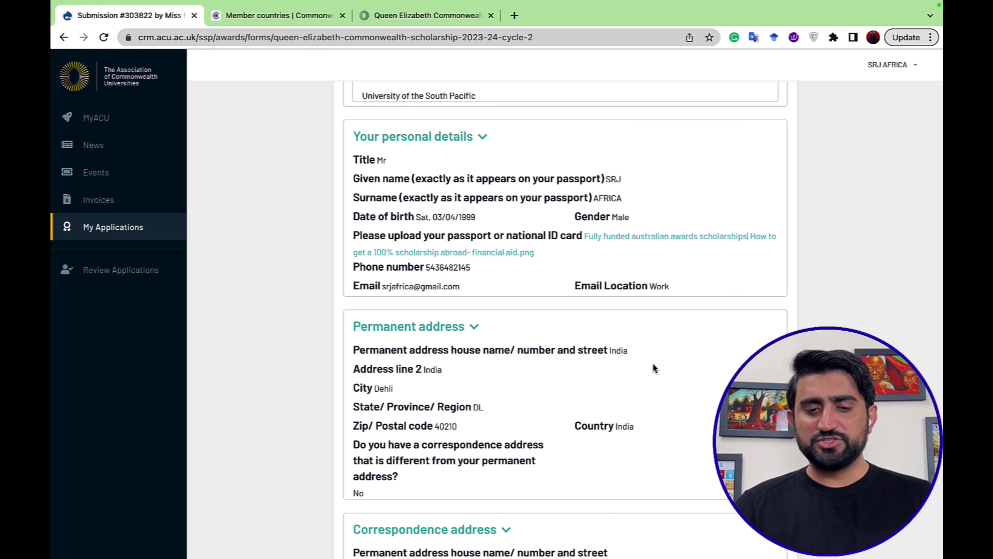
scroll(654, 368, down, 20)
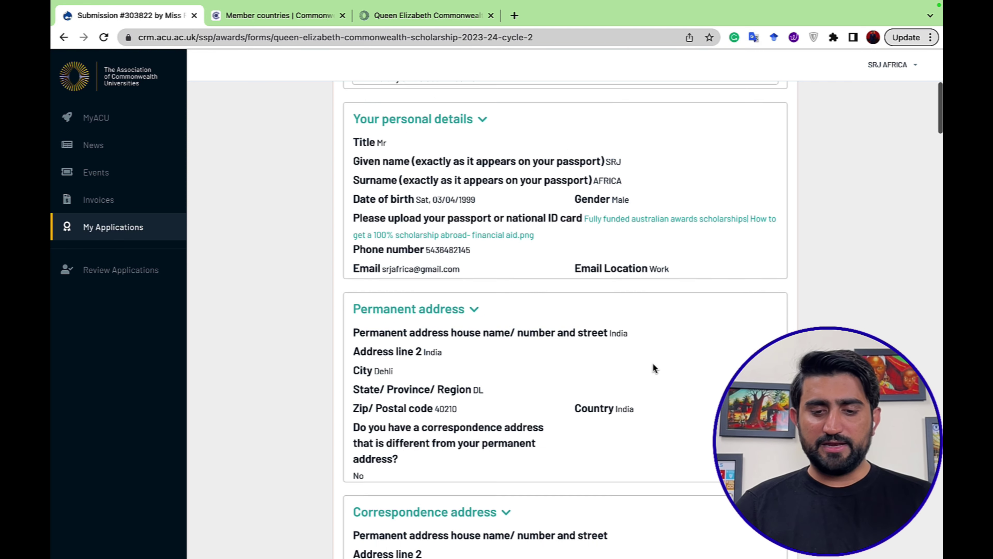
scroll(653, 365, down, 15)
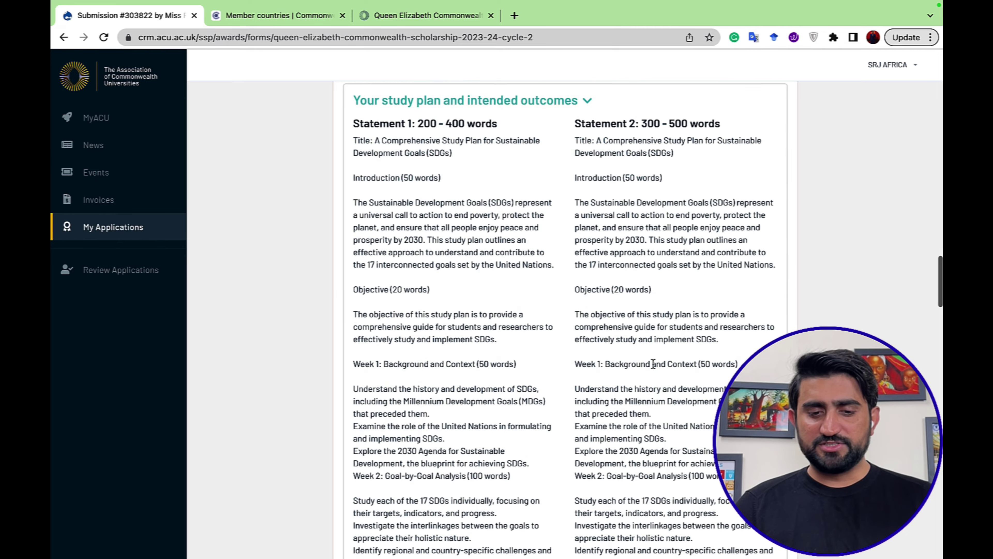
scroll(652, 362, down, 15)
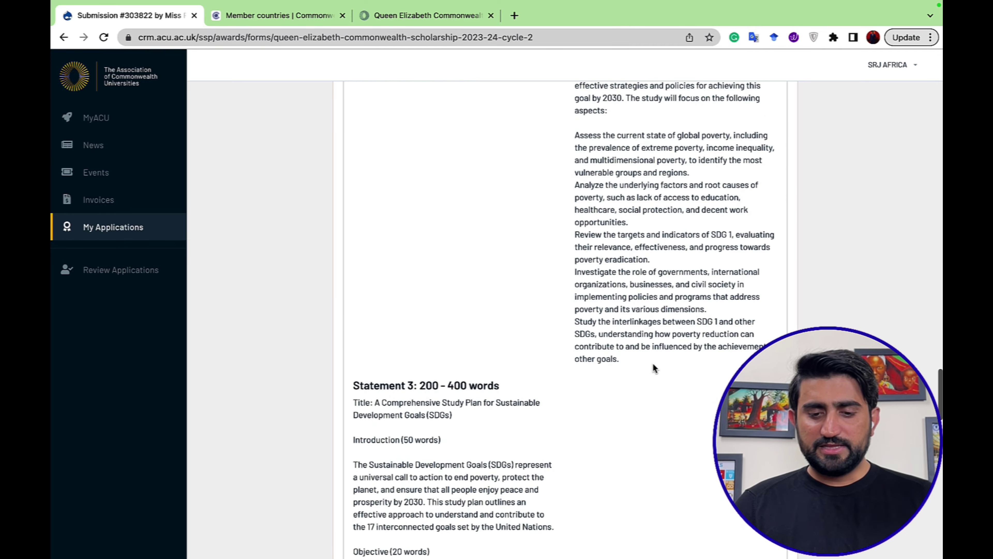
scroll(654, 368, down, 8)
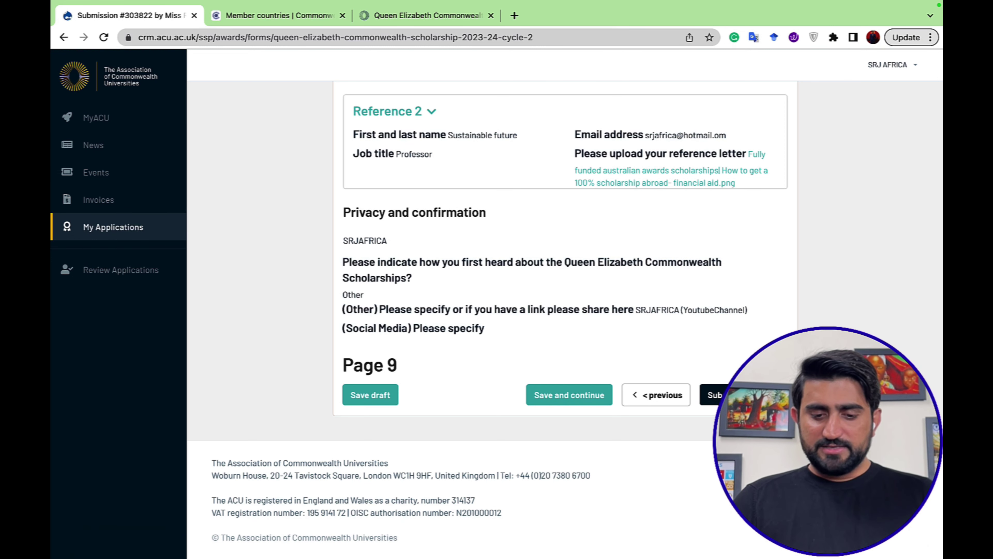
- Switch to the scholarship guide in Microsoft Word, show it full screen and highlight the deadline day and month under Application Timeline
click(536, 548)
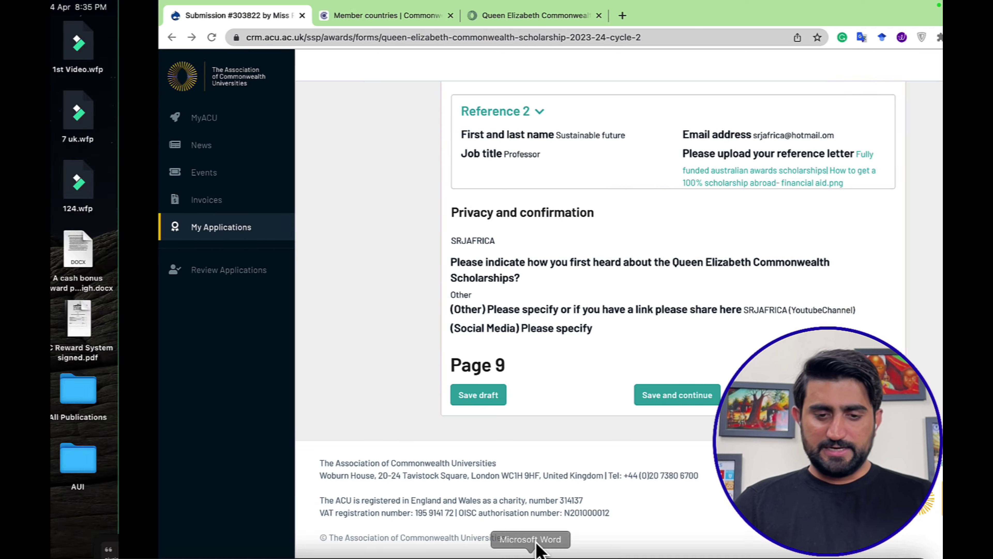
scroll(588, 339, down, 3)
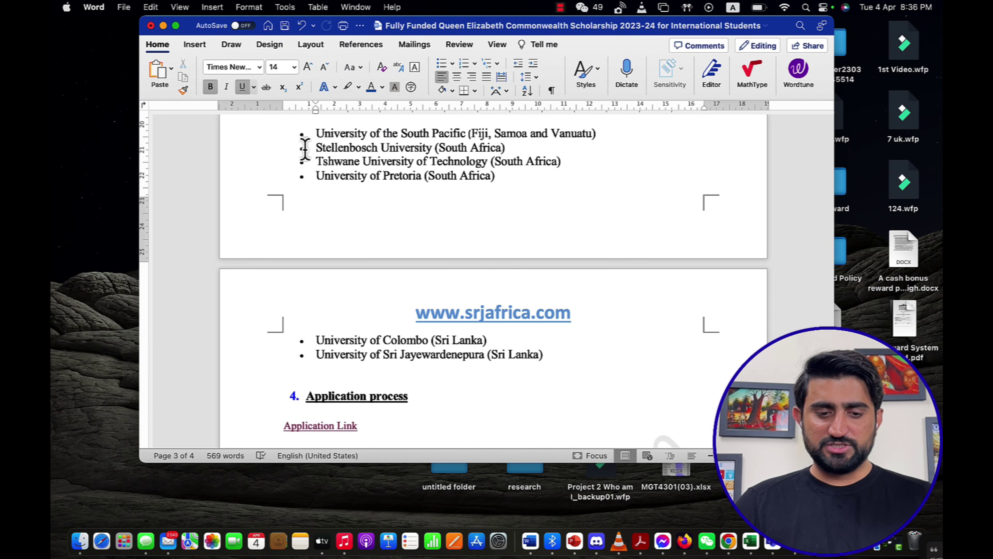
click(176, 26)
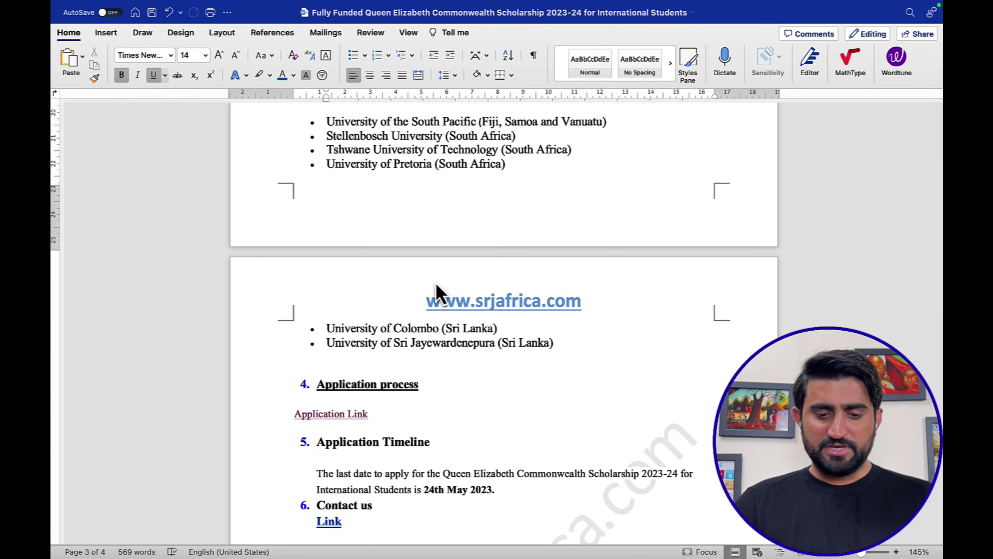
drag(371, 491, 488, 492)
click(501, 492)
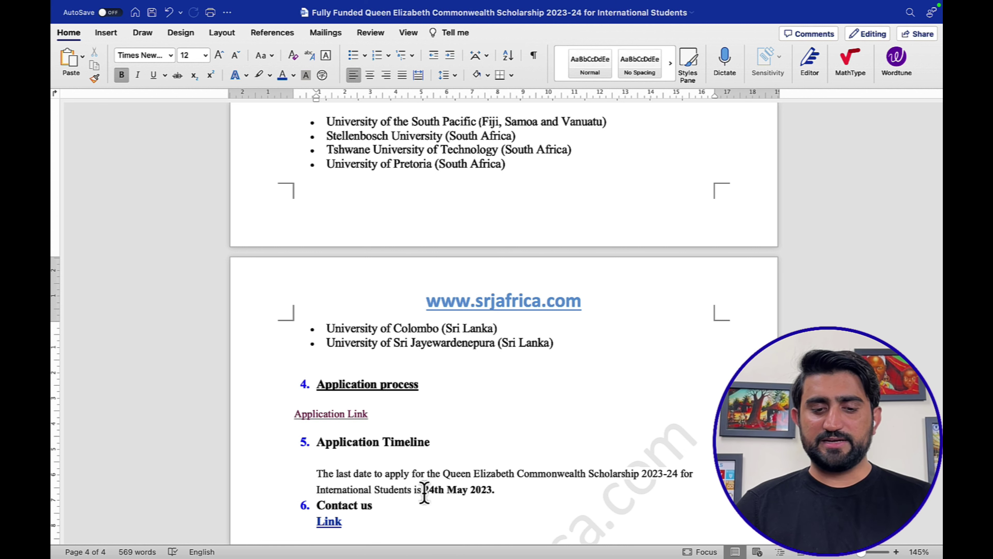
drag(424, 490, 464, 490)
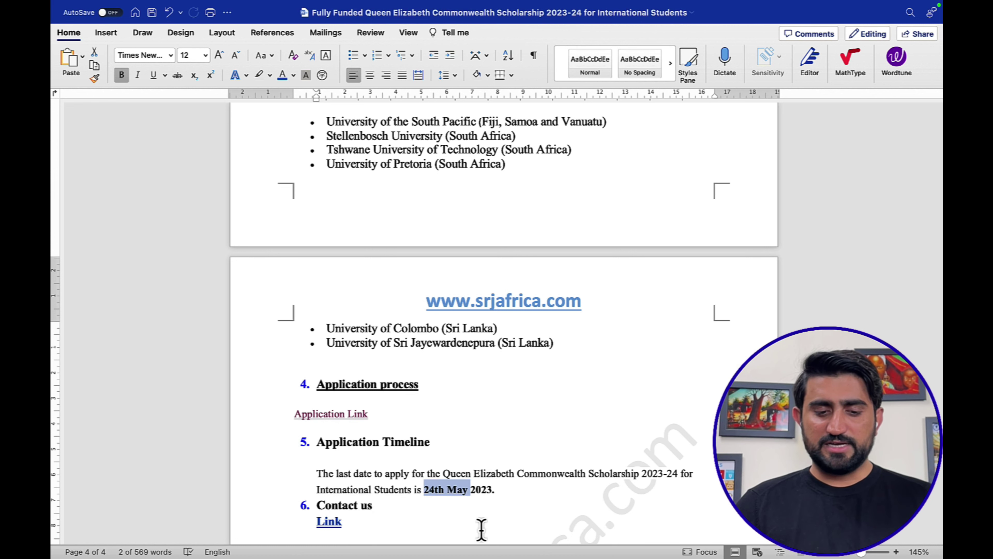
- Open the Contact us link from the guide, skipping the link verification, and highlight the telephone number on the contact page
click(330, 523)
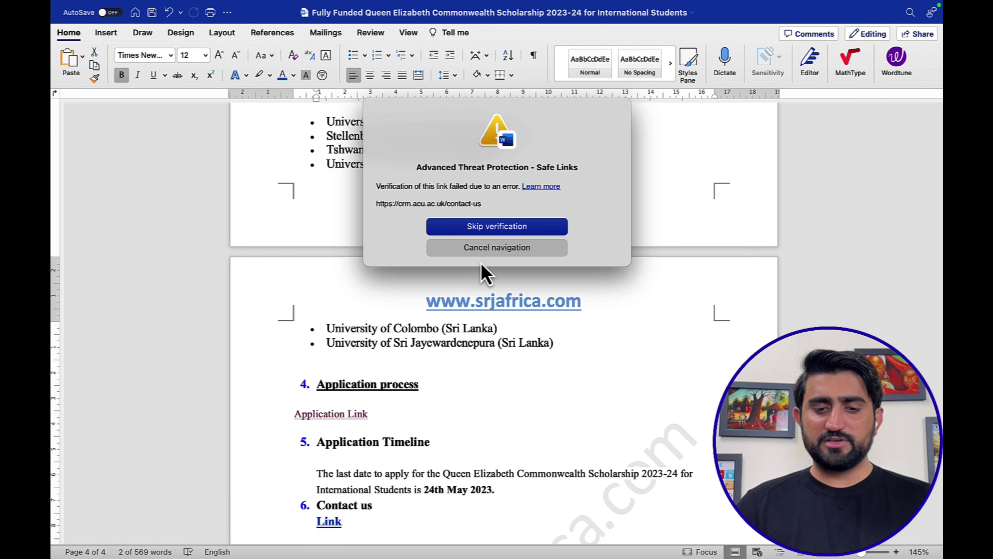
click(468, 227)
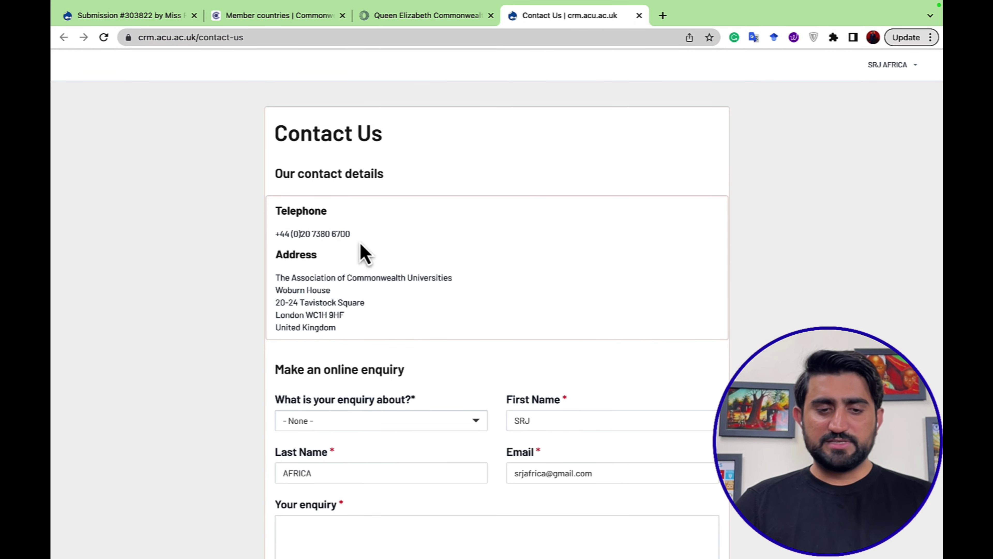
drag(357, 234, 273, 239)
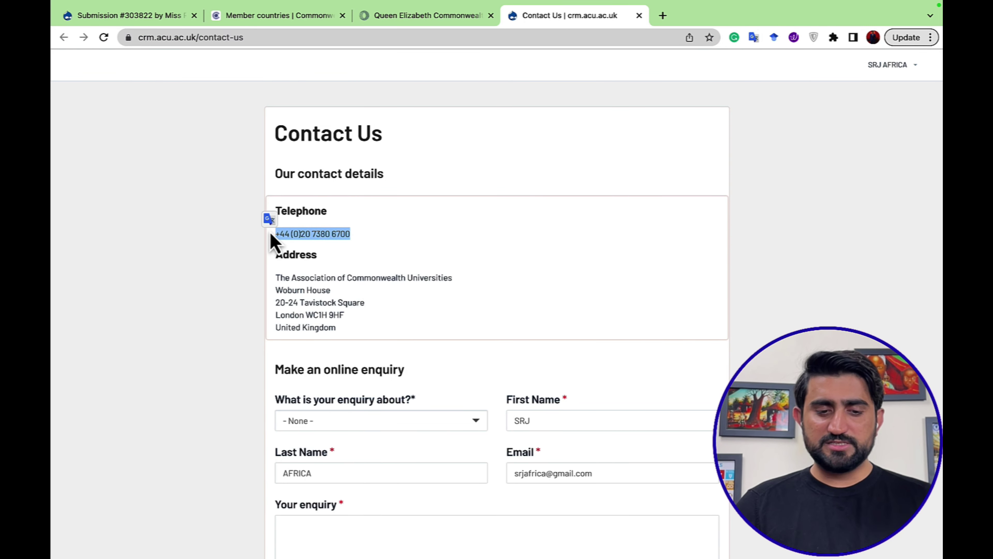
- Examine the online enquiry form, including the enquiry topic options, the name and email fields and the enquiry text box
scroll(365, 355, down, 2)
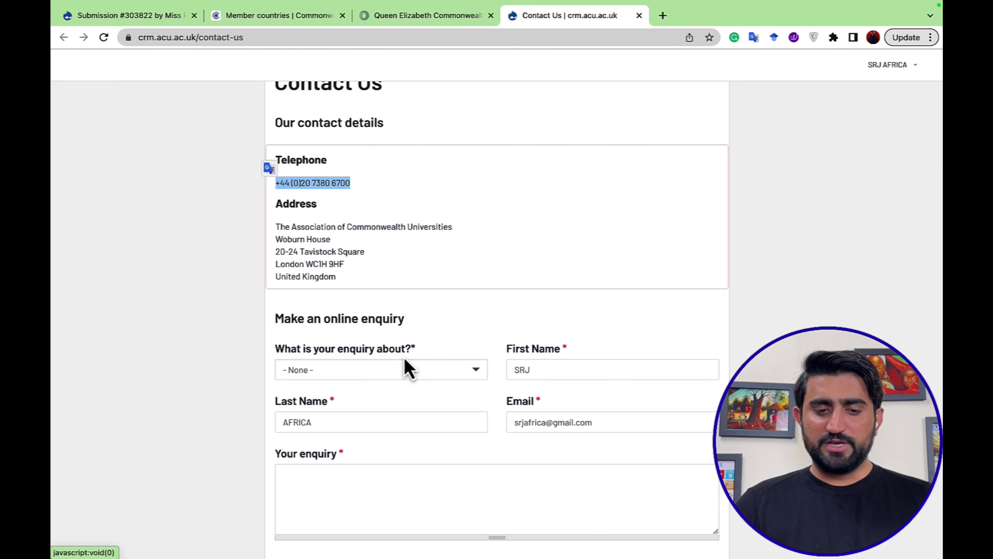
click(405, 370)
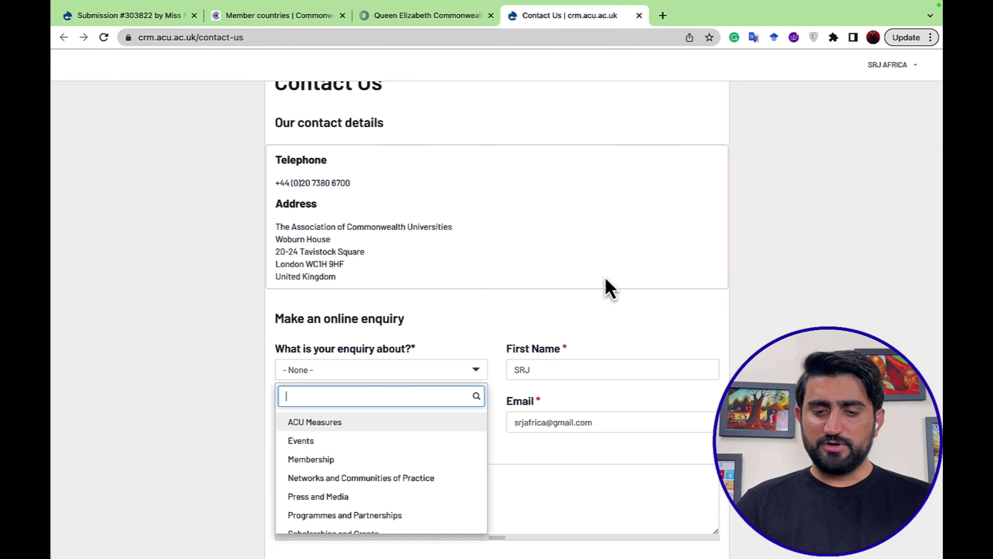
click(604, 288)
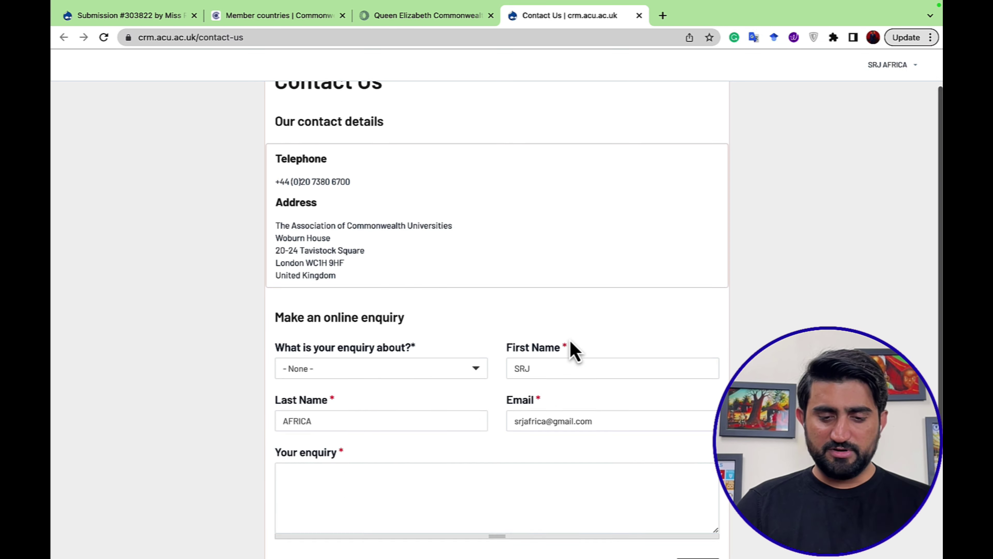
scroll(572, 351, down, 2)
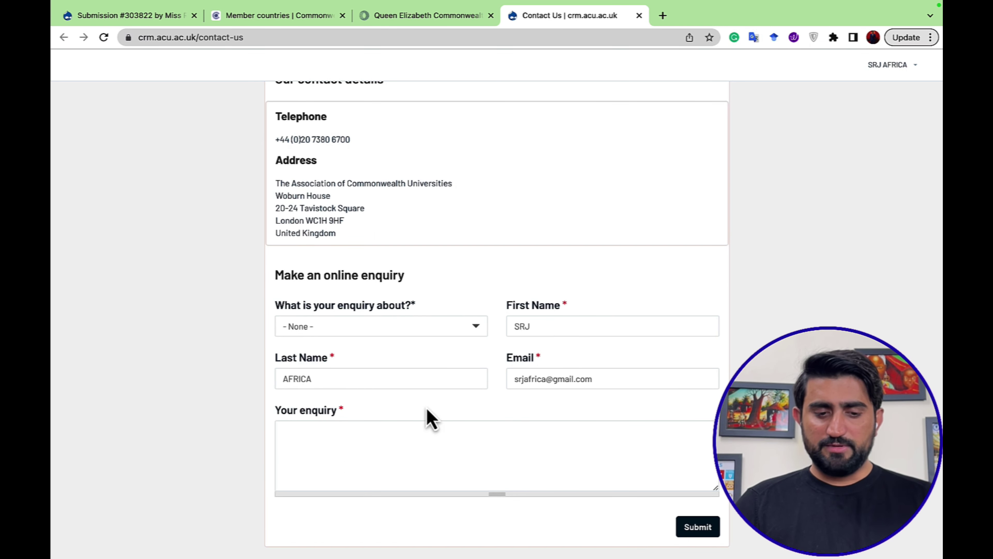
scroll(428, 417, down, 2)
click(310, 378)
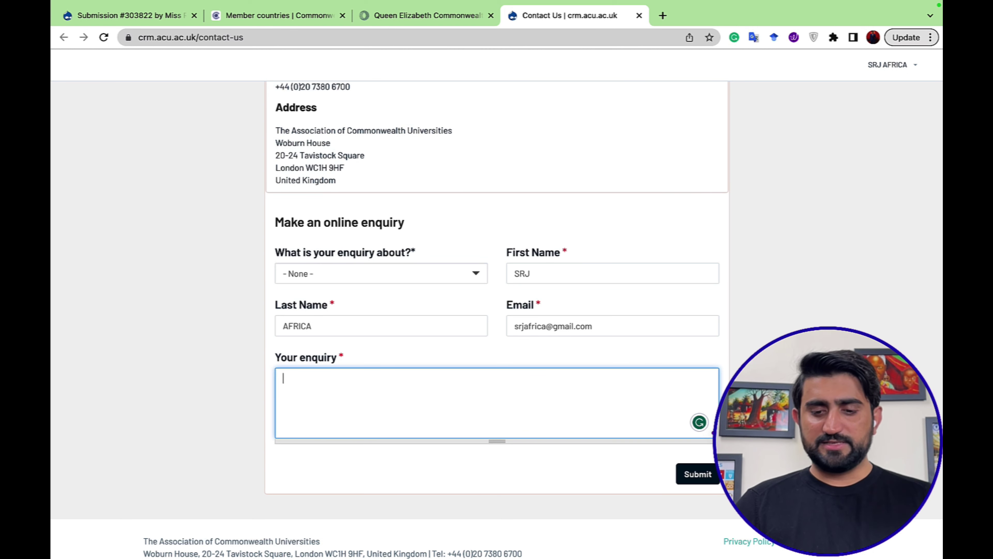
scroll(496, 313, down, 2)
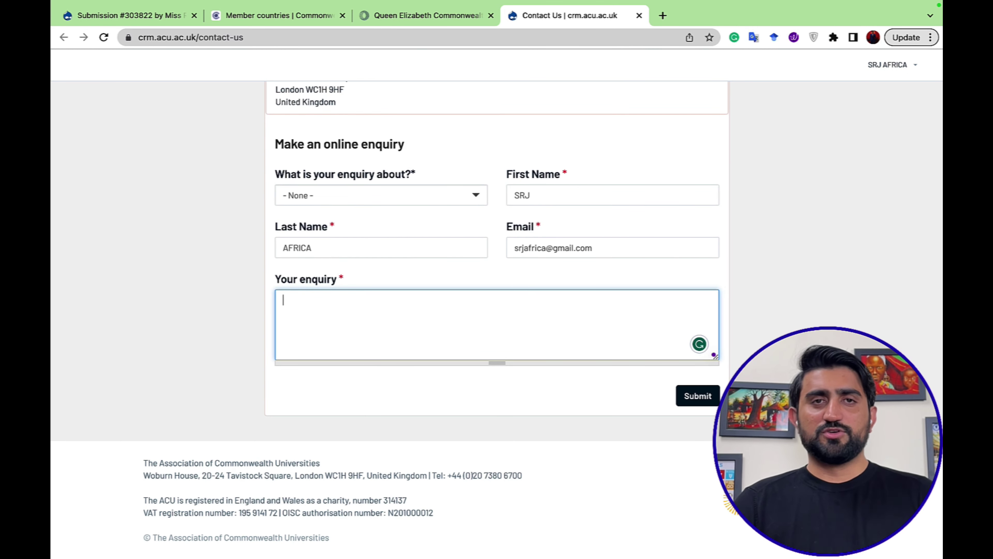